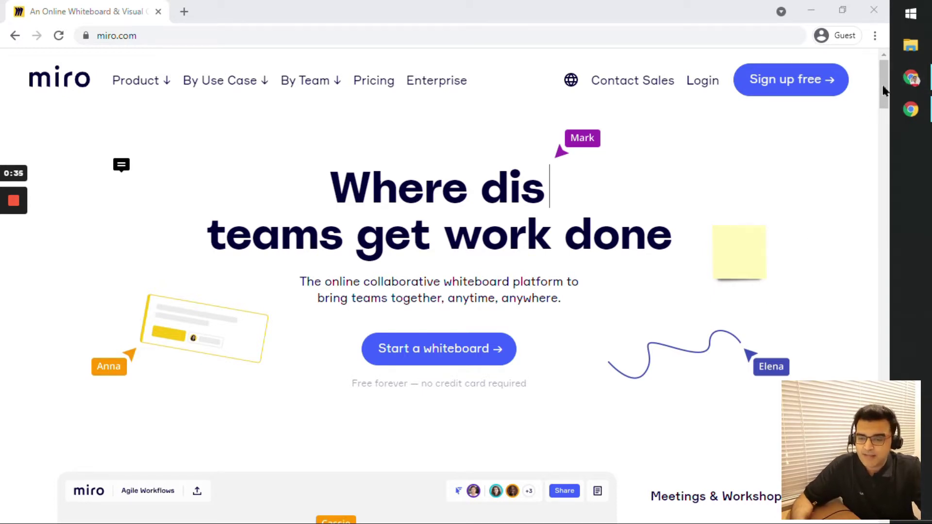
Step: Look over the Miro homepage and open the free sign-up page to view its registration options
left_click_drag(884, 89, 891, 126)
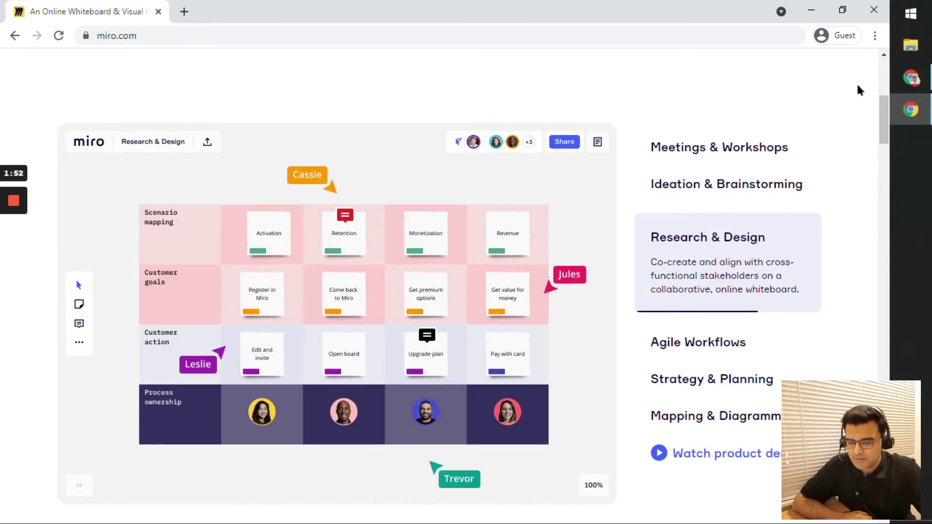
left_click_drag(887, 110, 884, 76)
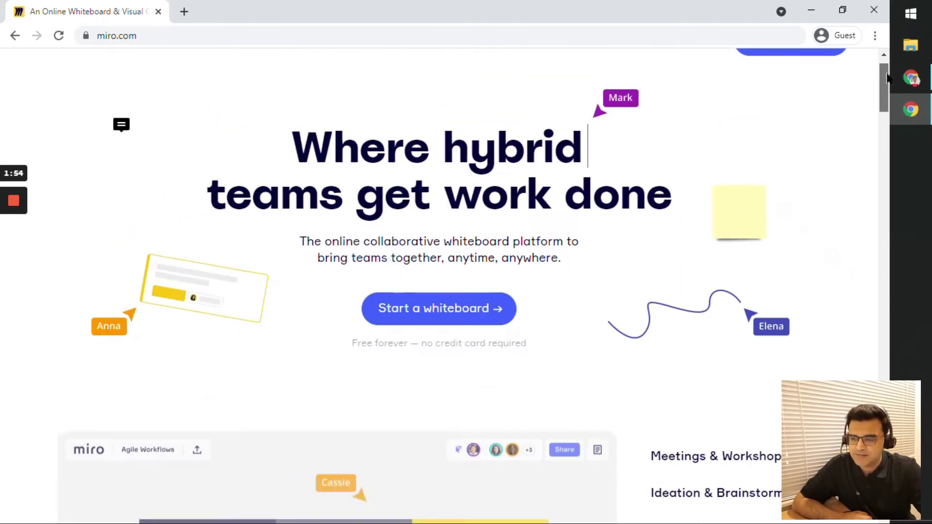
mouse_move(287, 90)
mouse_move(235, 88)
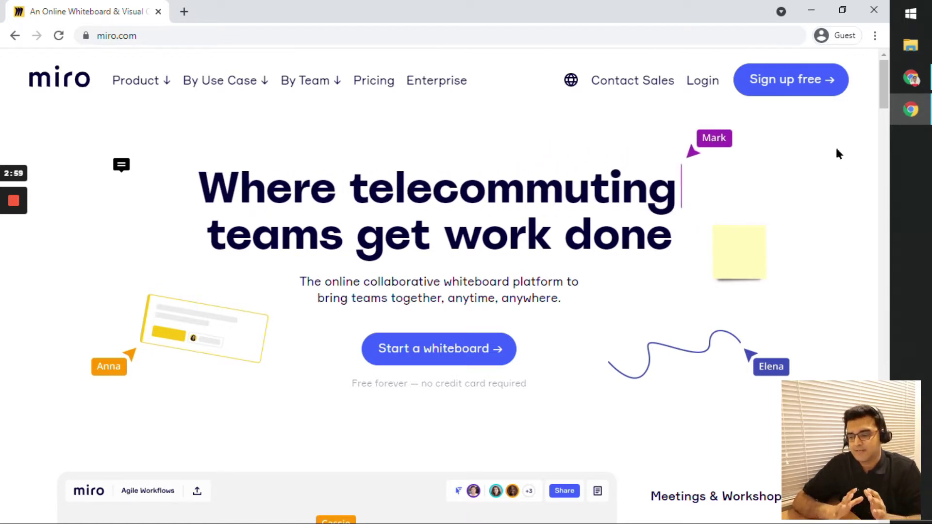
left_click(825, 90)
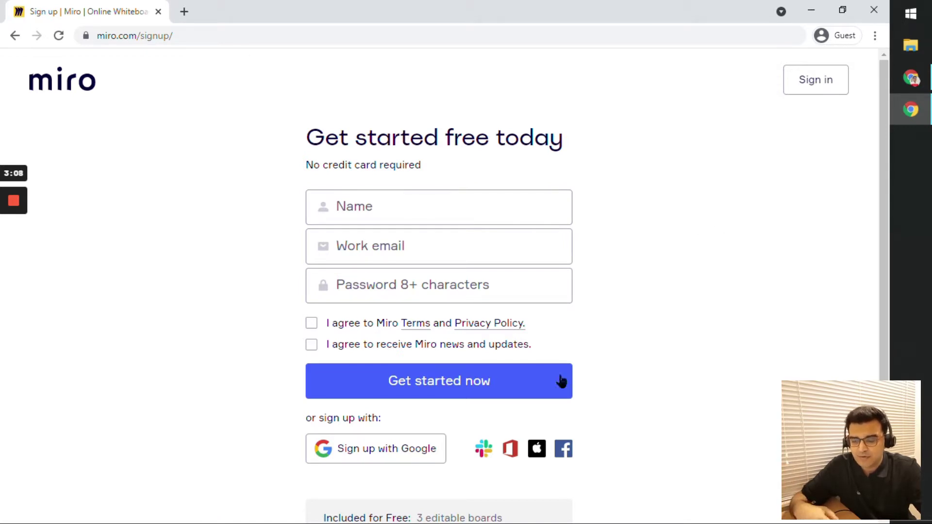
scroll(404, 449, "down", 1)
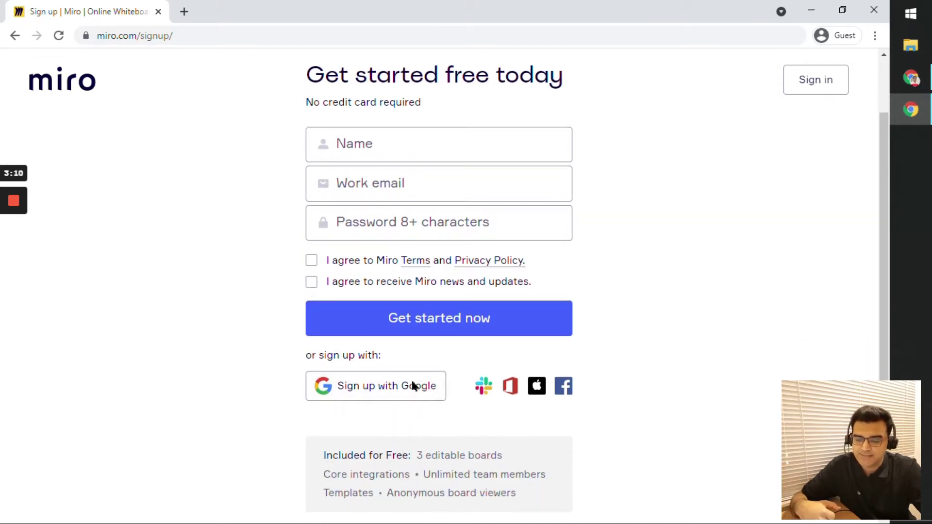
Step: Switch to the signed-in browser window and reload the Miro boards dashboard
middle_click(64, 7)
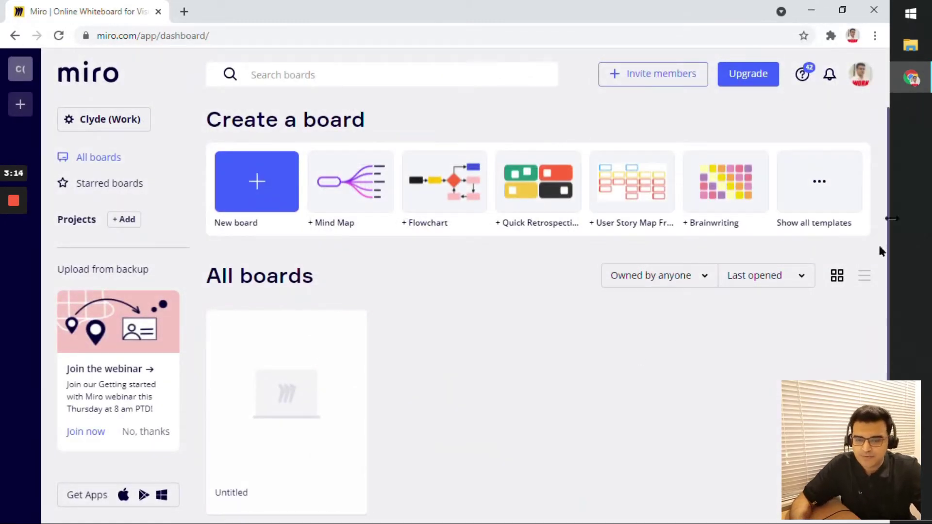
scroll(661, 345, "down", 1)
scroll(660, 344, "up", 1)
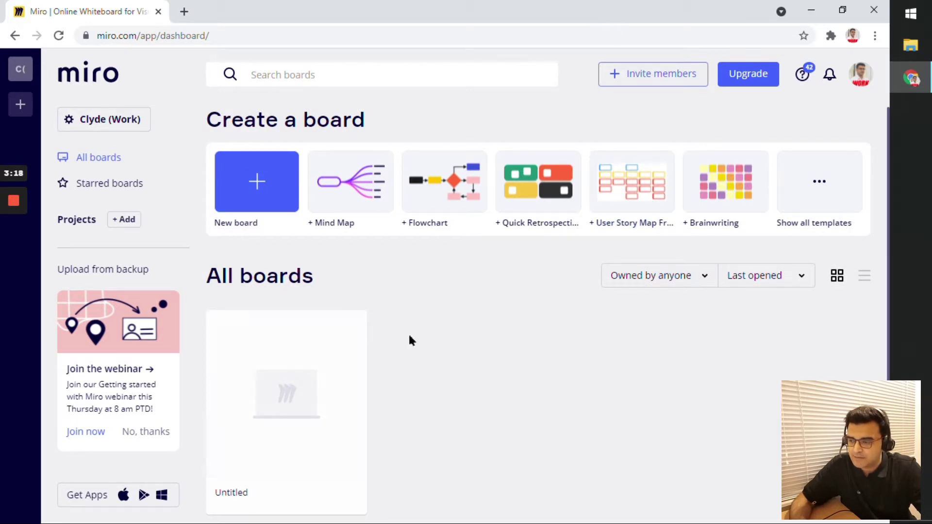
left_click(58, 35)
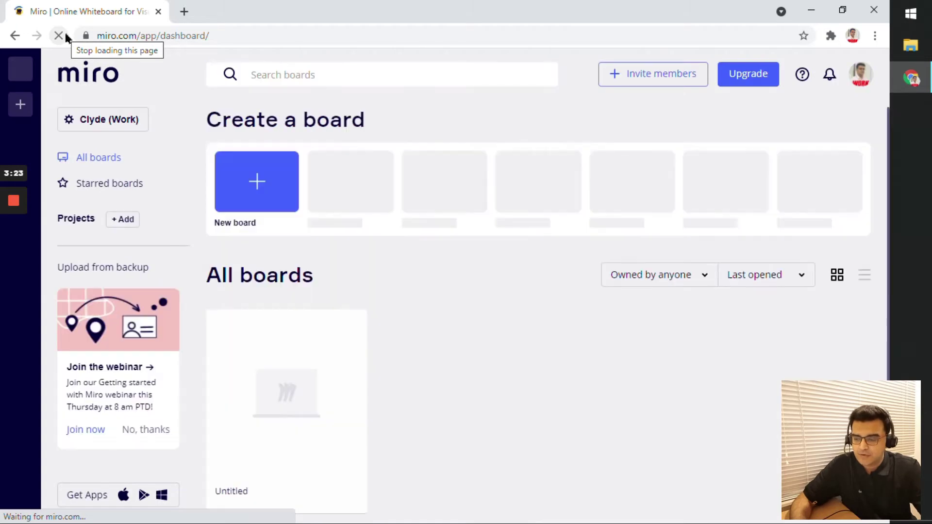
mouse_move(349, 336)
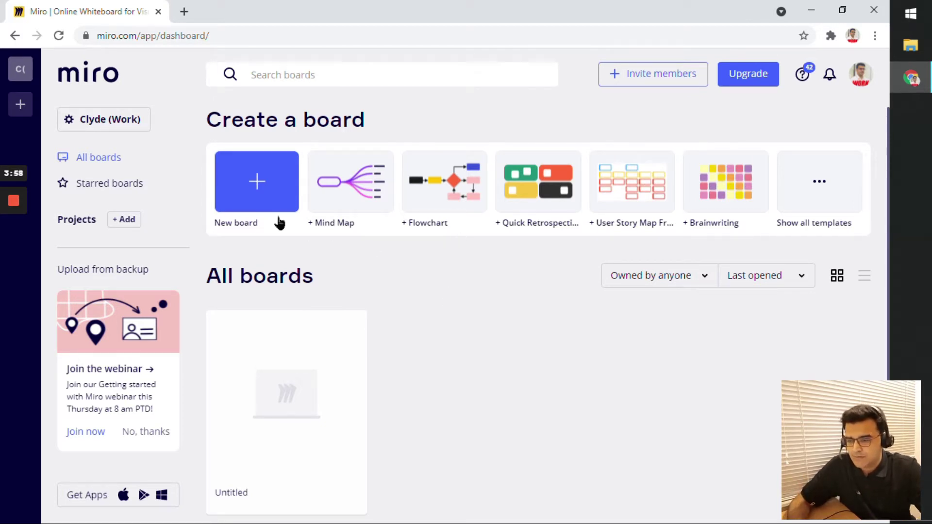
Step: Create a new blank board shared with all team members
left_click(260, 179)
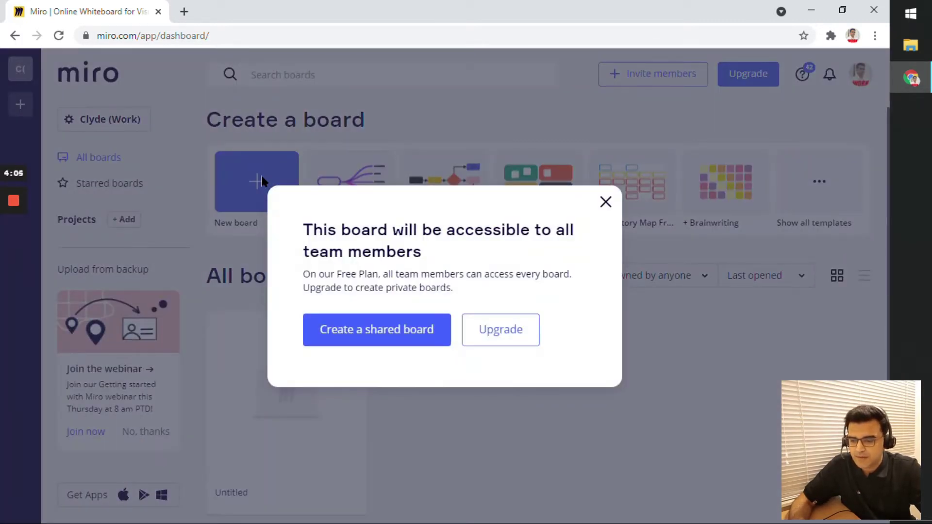
left_click(404, 333)
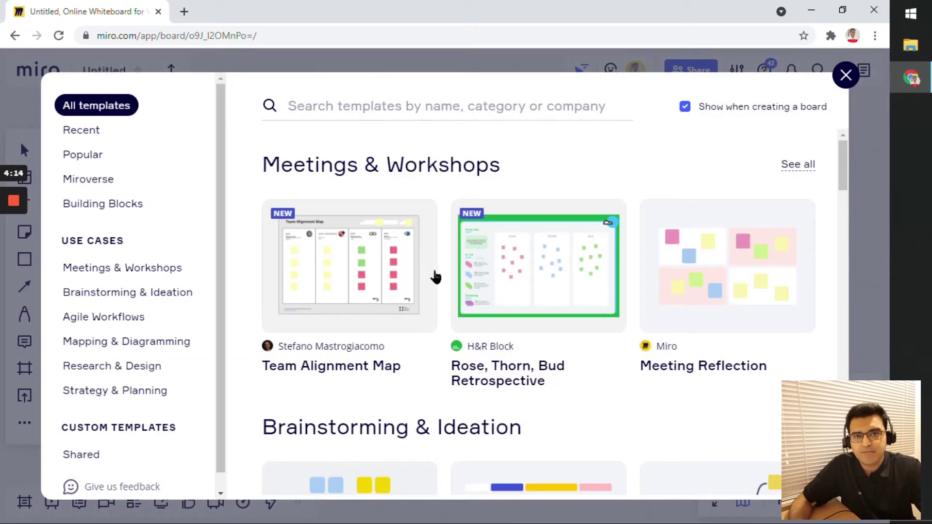
Step: Look through the template library's categories and dismiss it without choosing a template, leaving the board blank
mouse_move(433, 275)
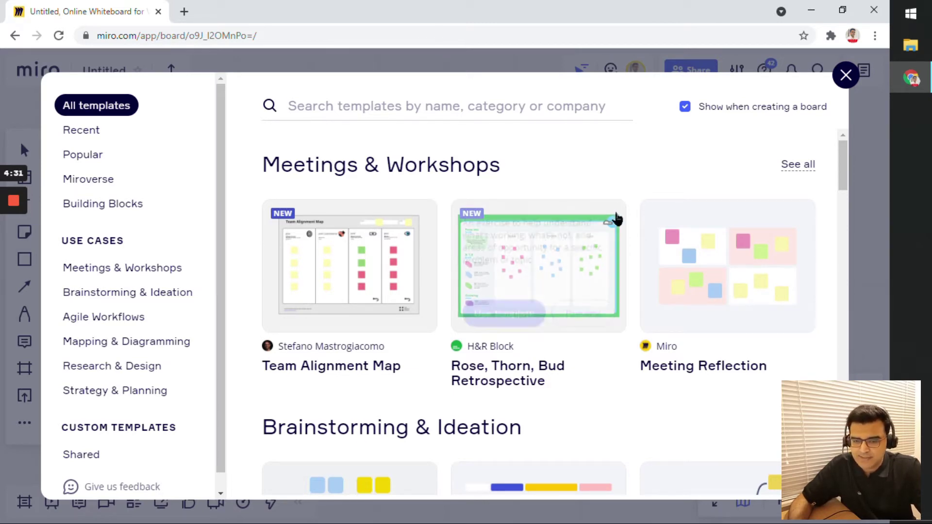
scroll(822, 211, "down", 8)
scroll(826, 218, "down", 3)
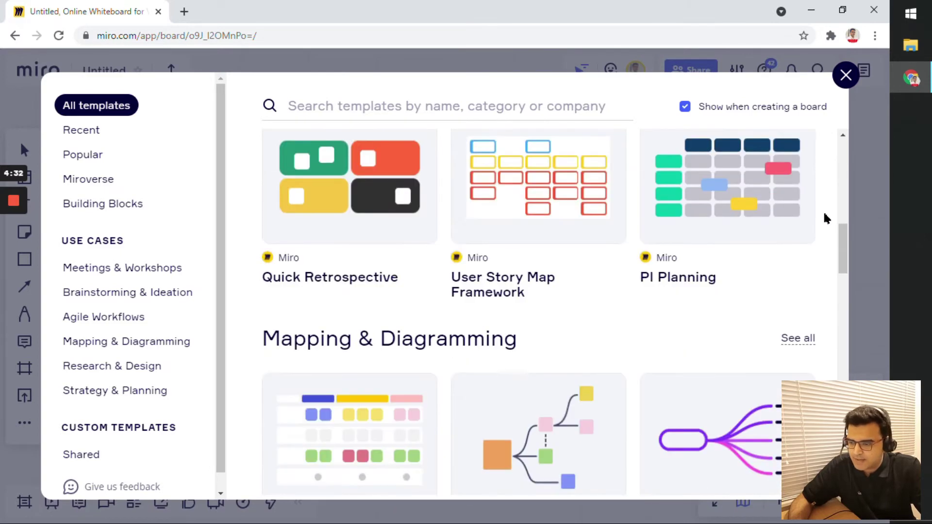
scroll(823, 217, "up", 10)
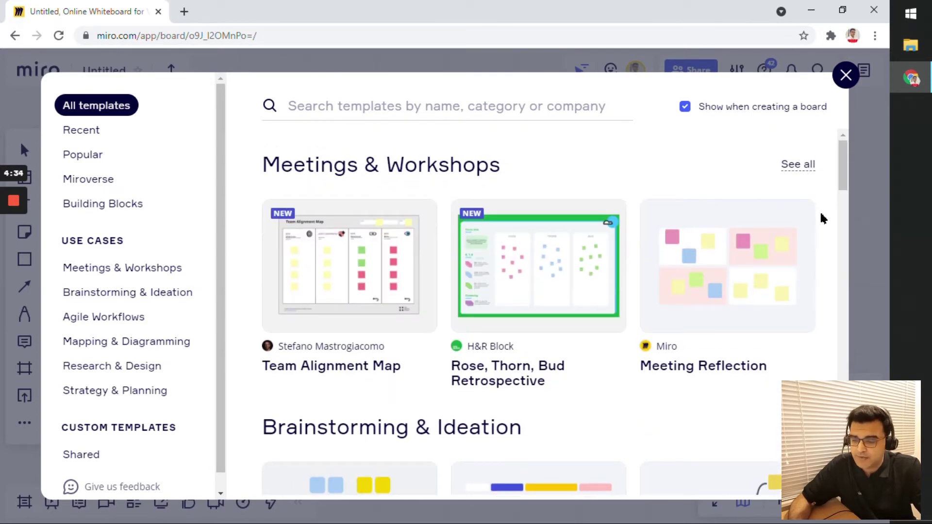
mouse_move(810, 211)
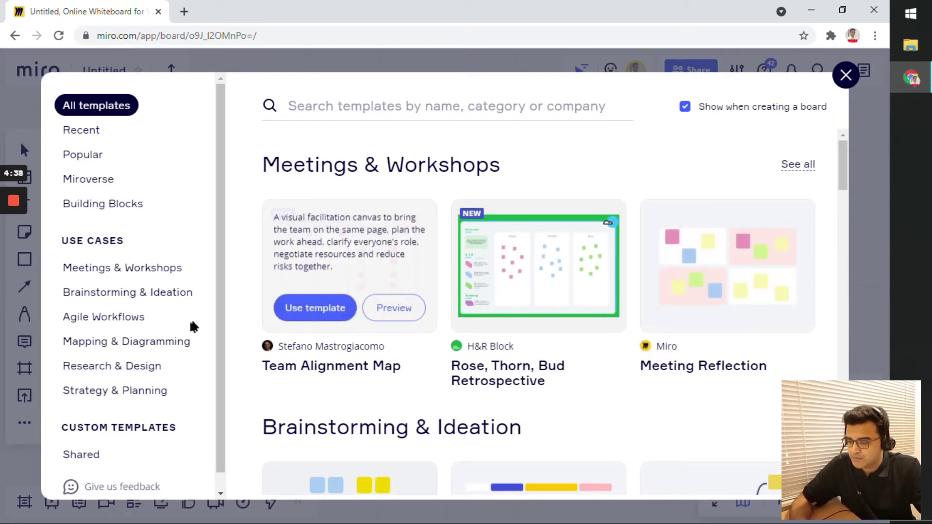
scroll(495, 349, "down", 6)
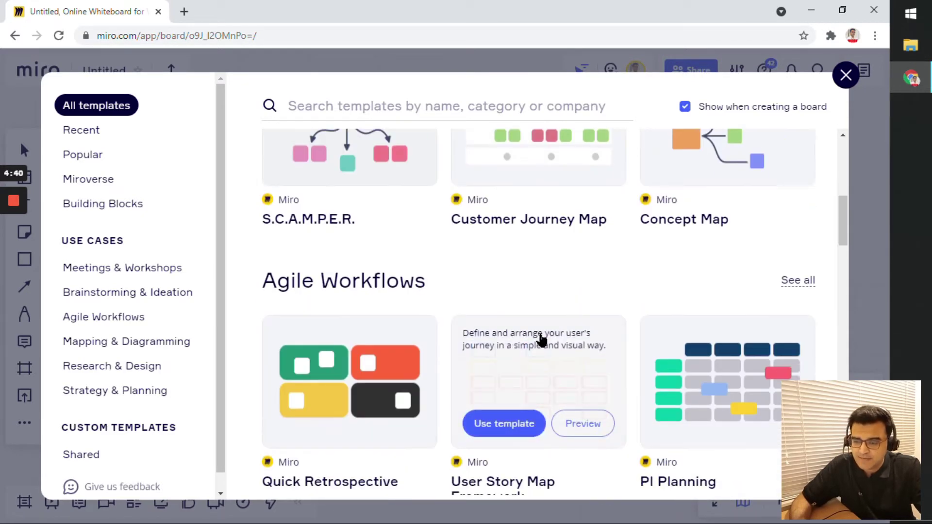
scroll(537, 339, "up", 8)
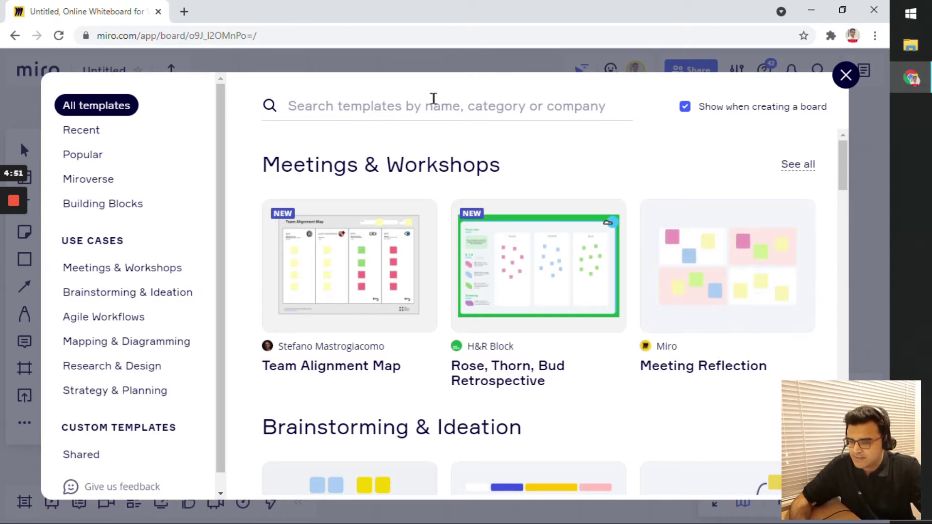
left_click(433, 99)
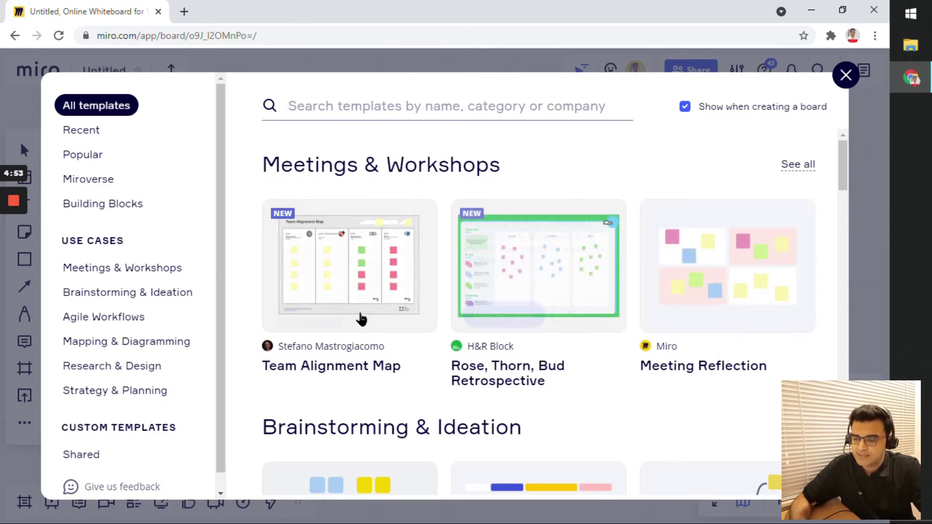
mouse_move(359, 323)
mouse_move(679, 307)
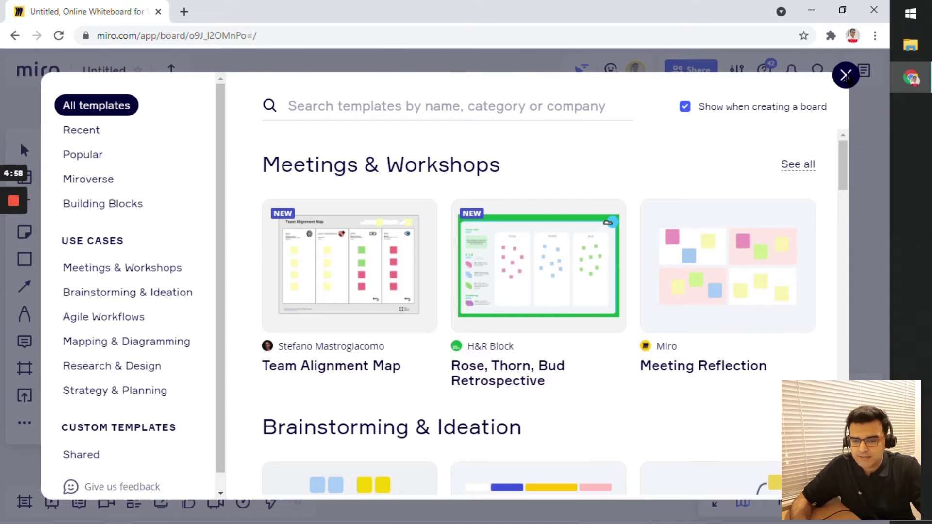
left_click(845, 75)
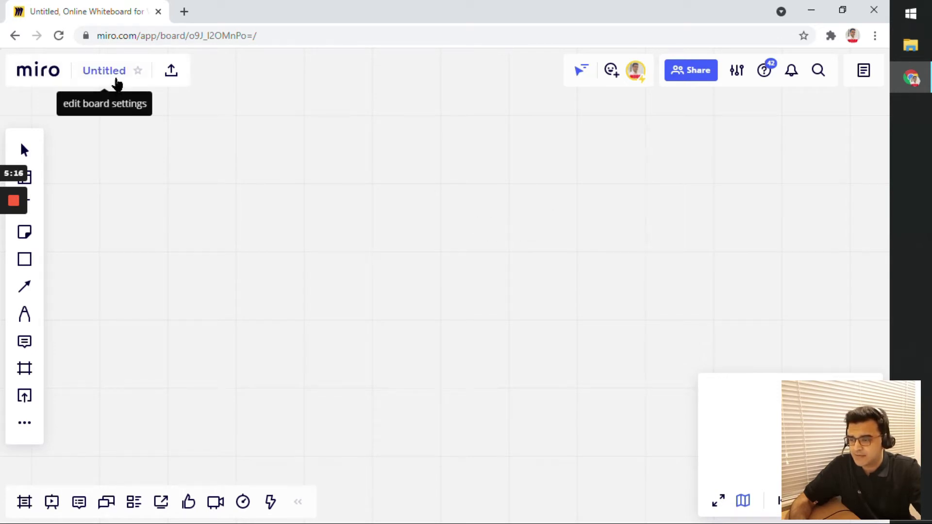
Step: Rename the board as "Demo for video" and give it the description "Board to demo Miro.com"
left_click(116, 80)
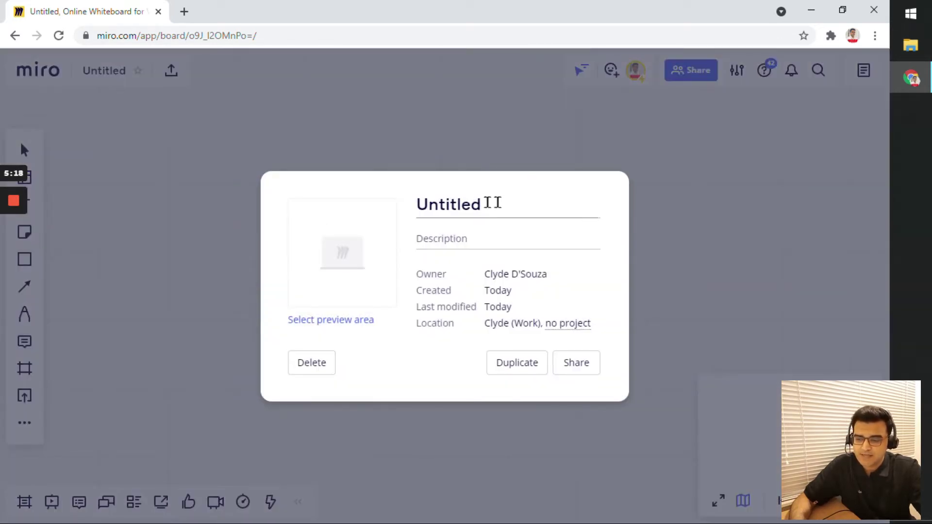
left_click_drag(493, 203, 322, 208)
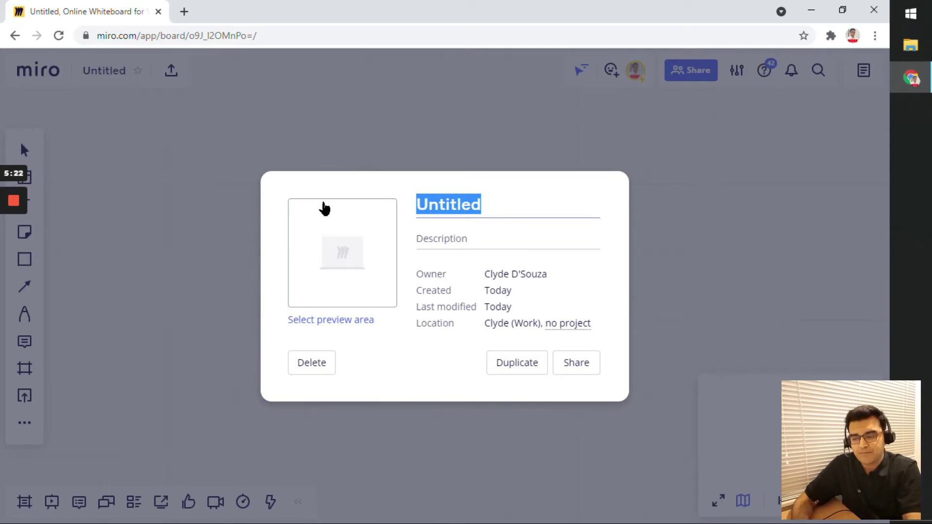
type("Demo for video")
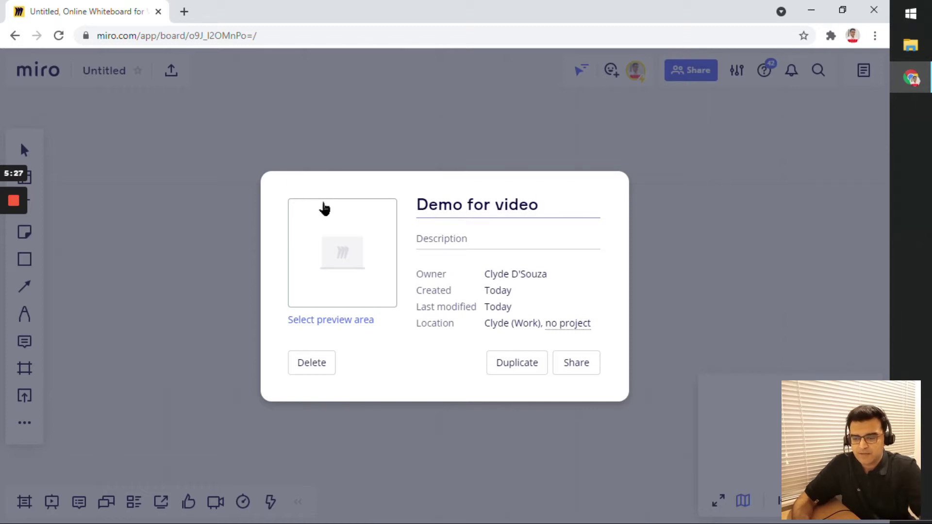
key("Tab")
type("Board to ")
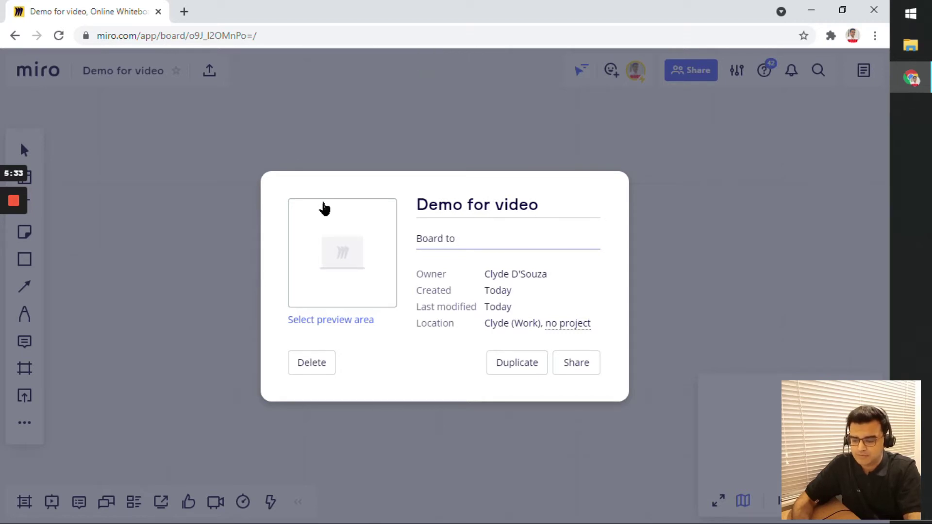
type("demo Miro.com")
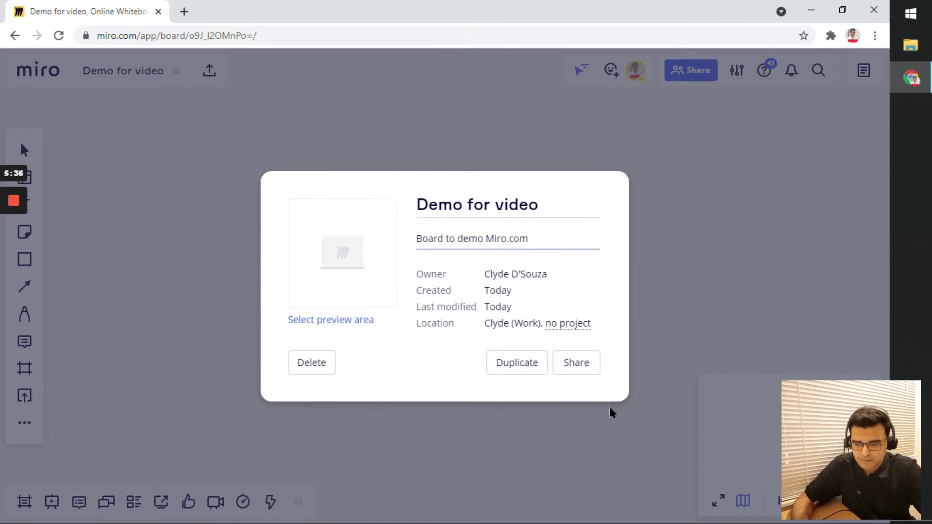
left_click(630, 412)
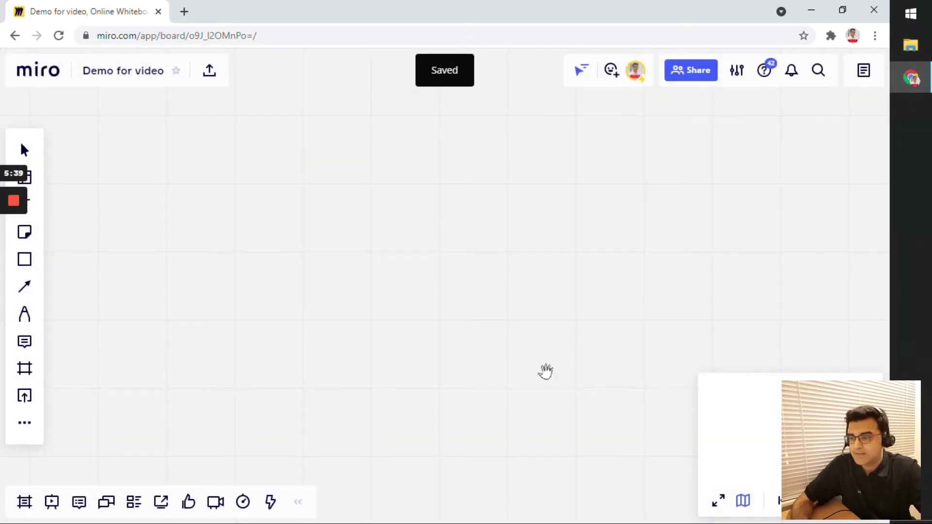
Step: Review the board's details, including its preview area and its duplicate and share options
left_click(139, 83)
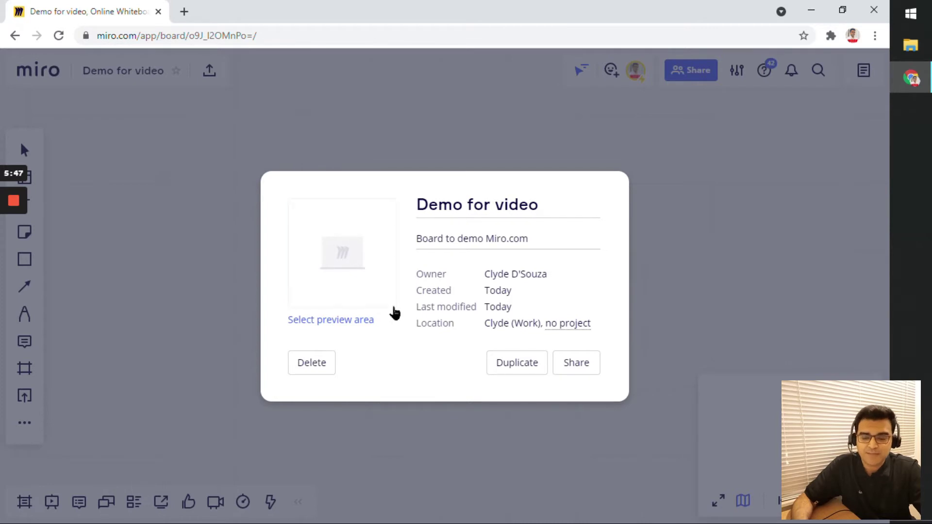
left_click(474, 436)
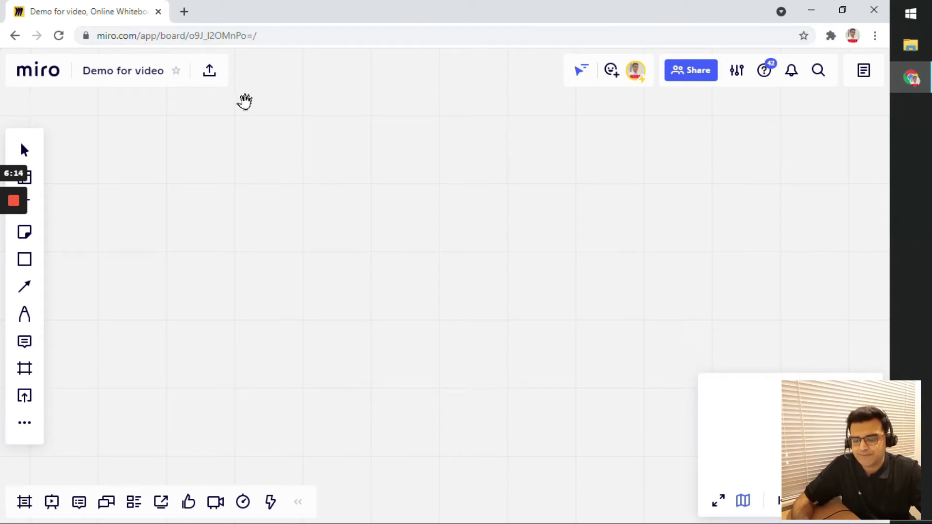
Step: Move the browser window slightly inward so the board's creation tools are no longer covered by the recorder
left_click_drag(272, 243, 340, 240)
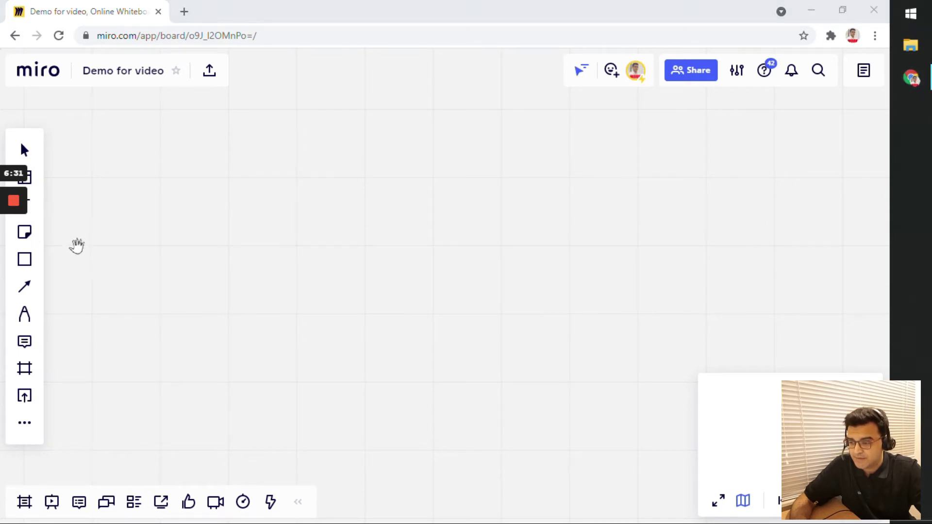
left_click_drag(325, 17, 348, 32)
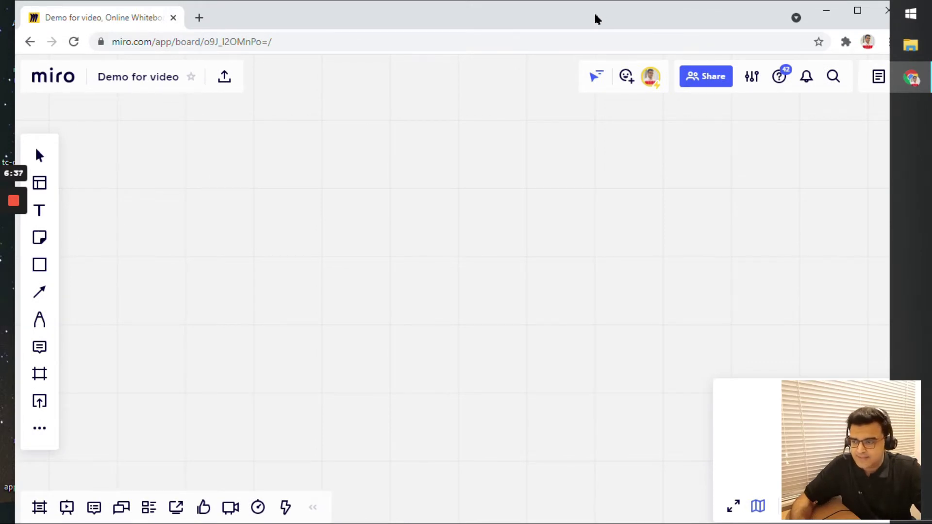
left_click_drag(595, 18, 593, 18)
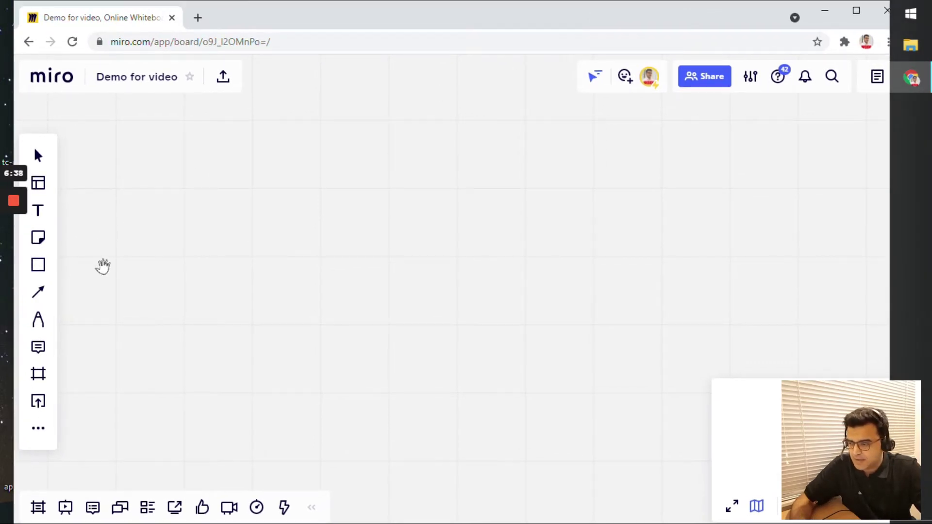
Step: Add a yellow sticky note to the upper-left area of the board with the text "Type something in"
left_click(43, 241)
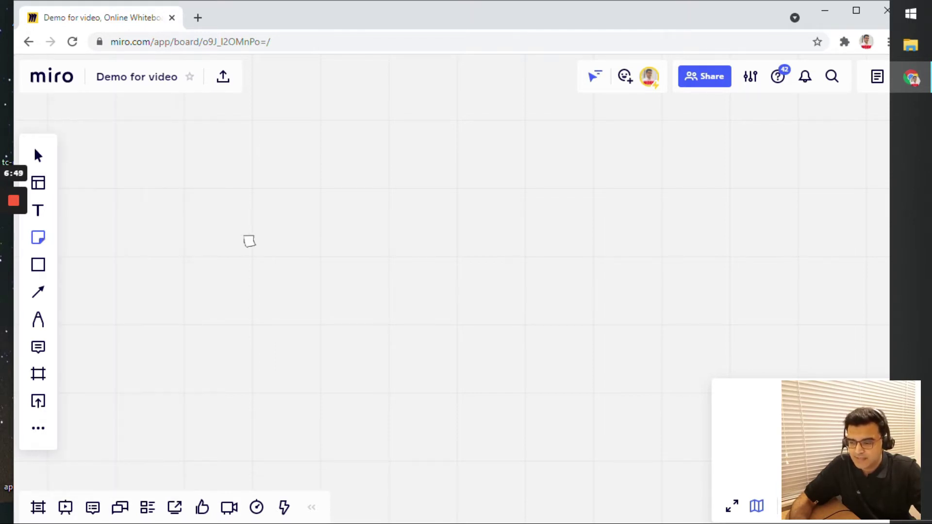
left_click(242, 213)
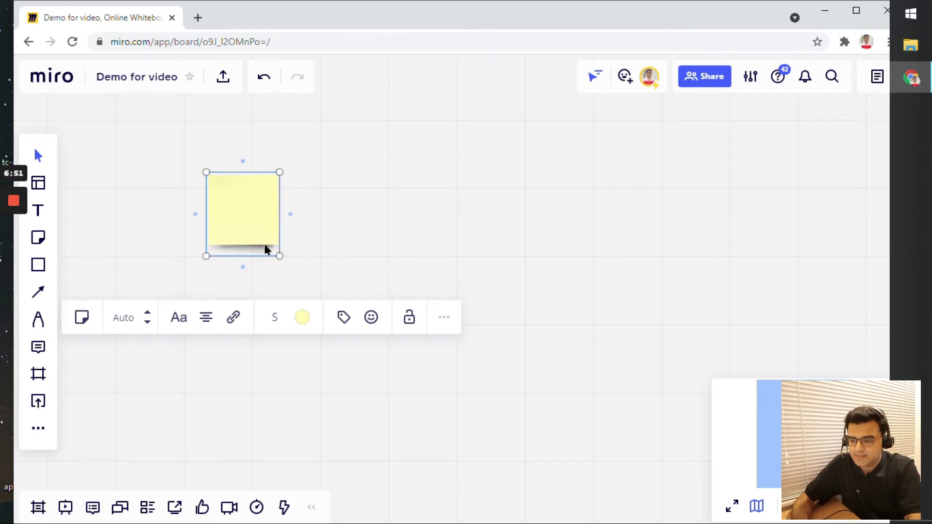
type("Type something in")
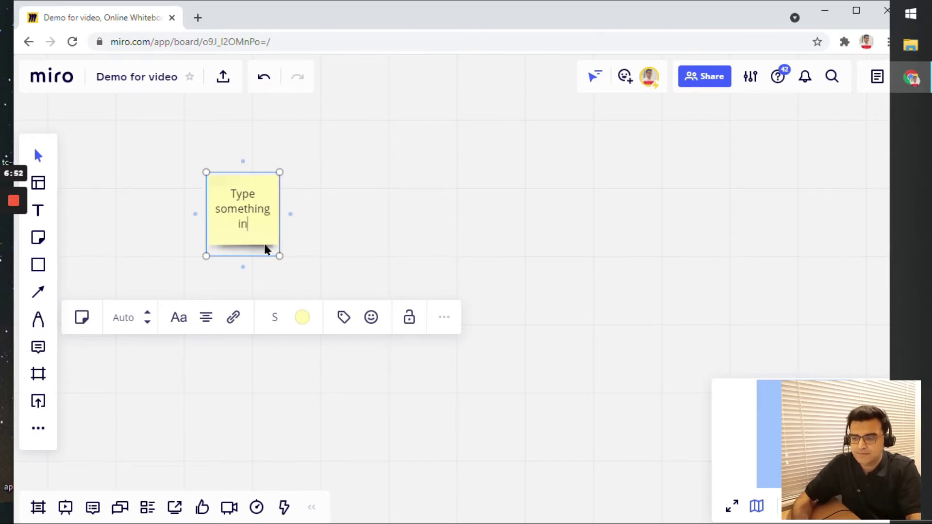
left_click(353, 152)
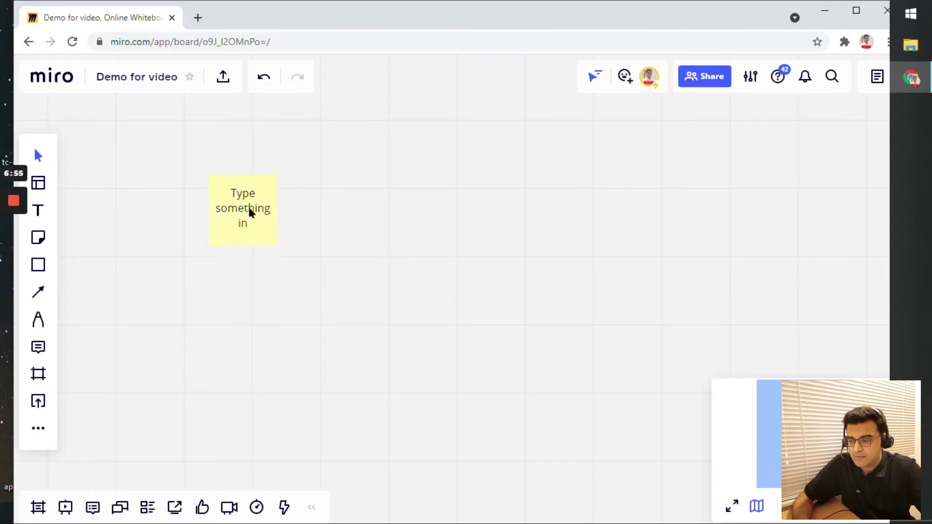
Step: Duplicate the yellow sticky note just to its right and recolour the copy dark pink
left_click(252, 219)
left_click_drag(252, 218, 328, 215)
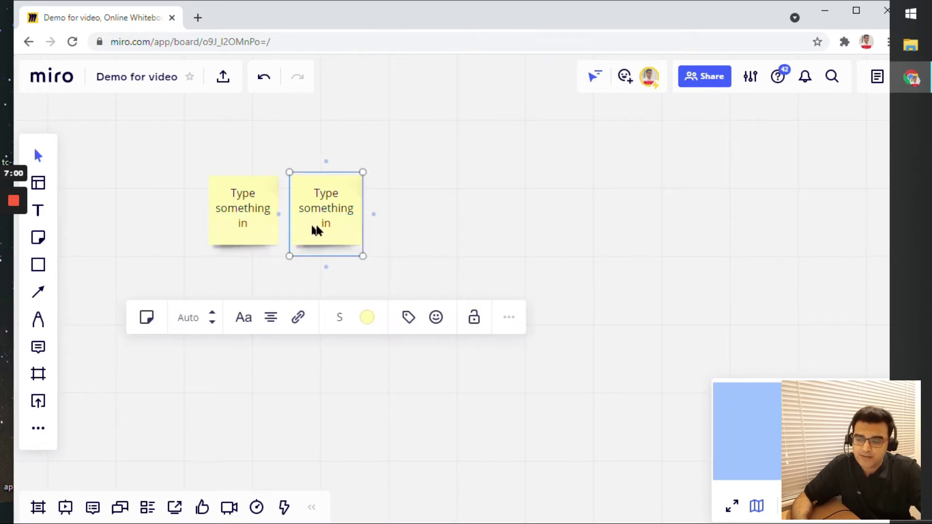
left_click(367, 317)
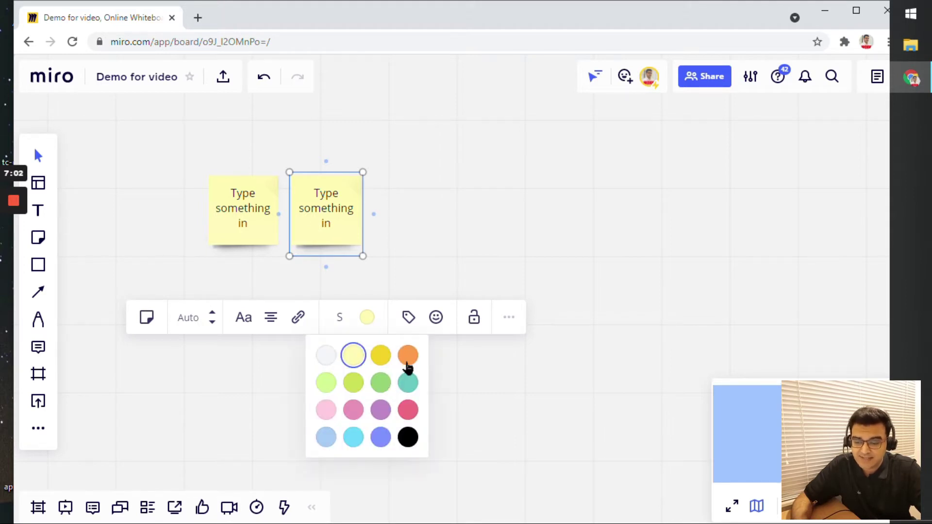
left_click(408, 409)
Step: Try size L on the dark pink sticky note and set it back to size S
left_click(340, 318)
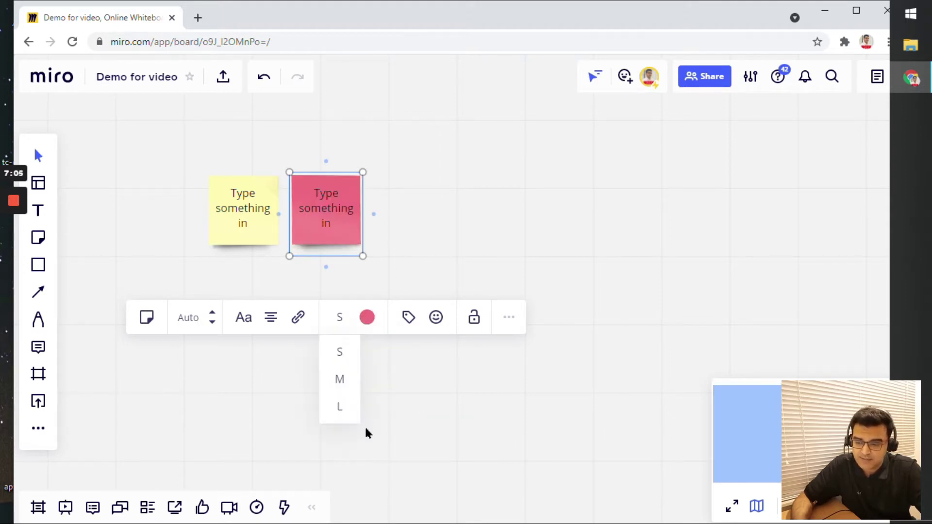
left_click(343, 407)
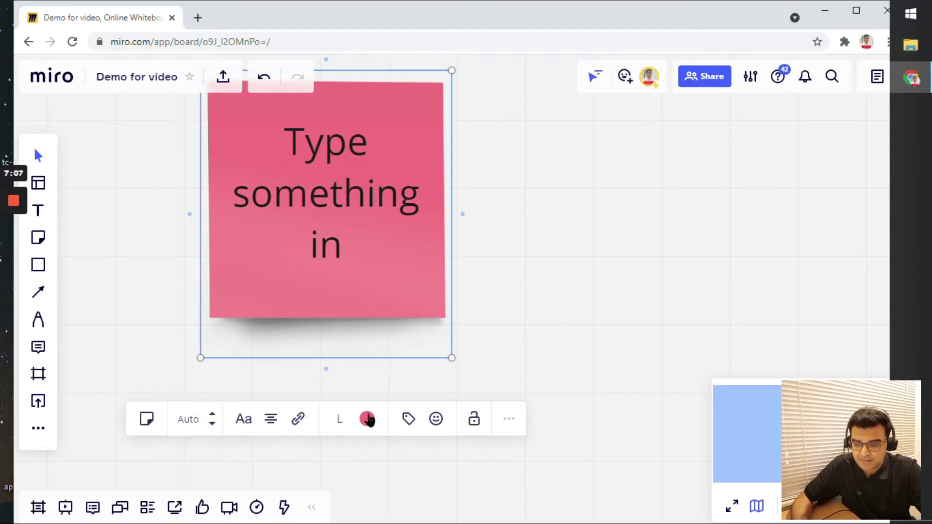
left_click(339, 419)
left_click(341, 456)
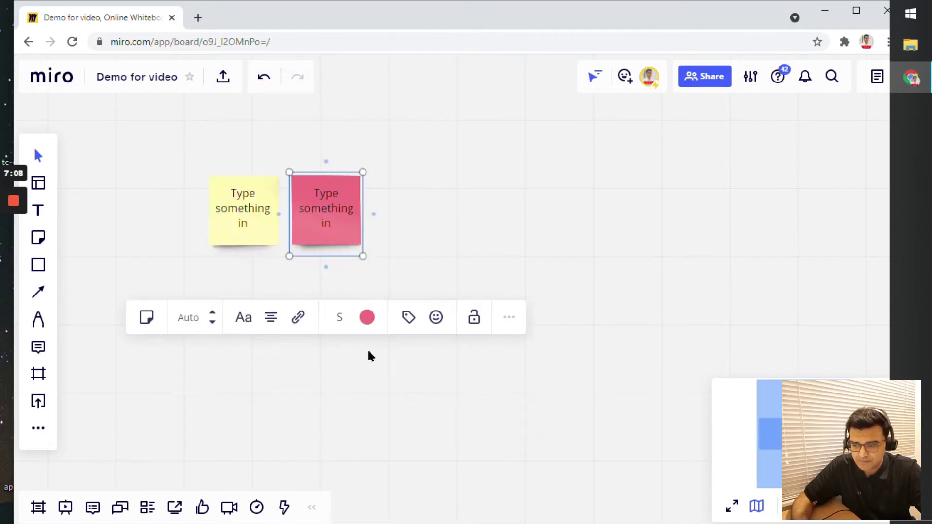
Step: Examine the font options and the object types the dark pink sticky note can be converted to
left_click(244, 318)
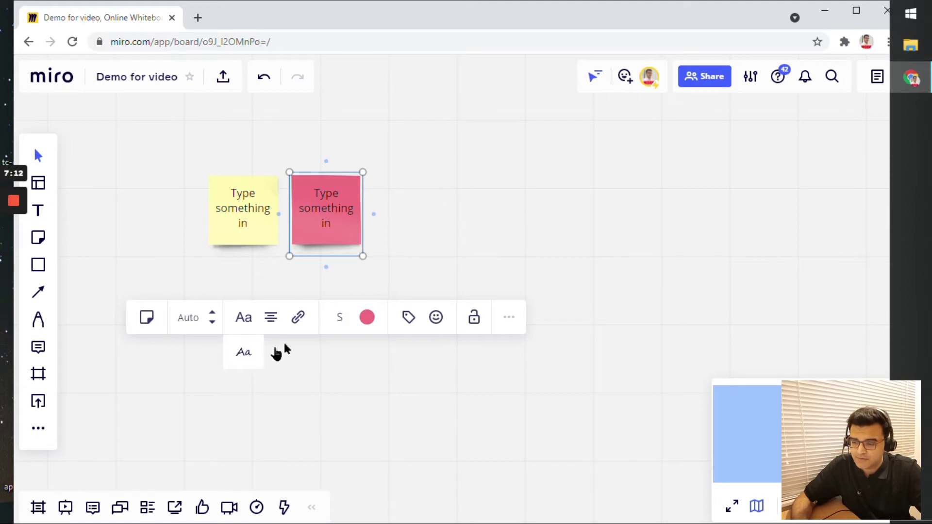
left_click(149, 325)
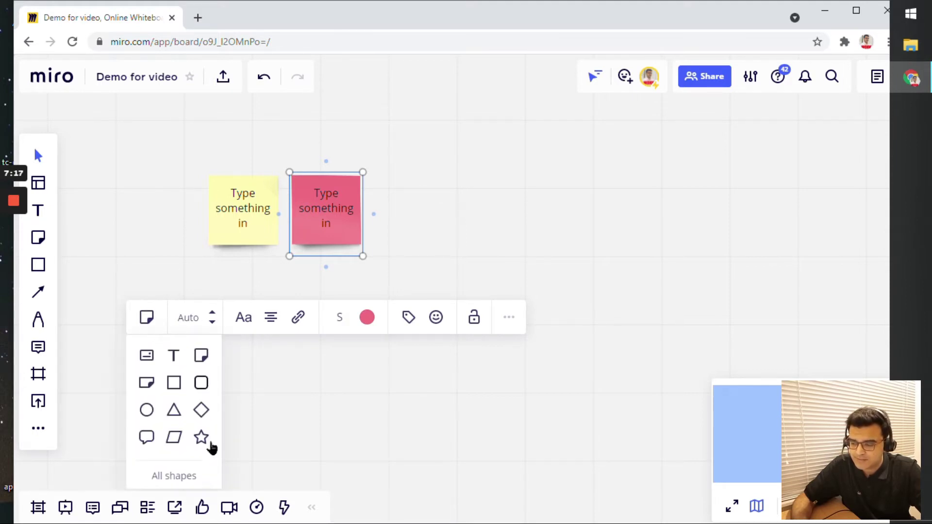
left_click(318, 401)
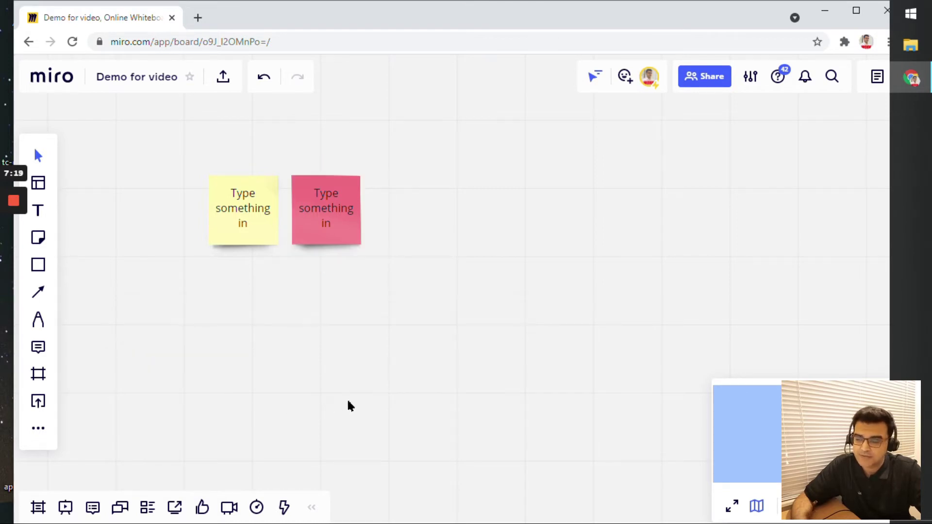
Step: Draw a rectangle in the empty area below and to the right of the two sticky notes
left_click(41, 268)
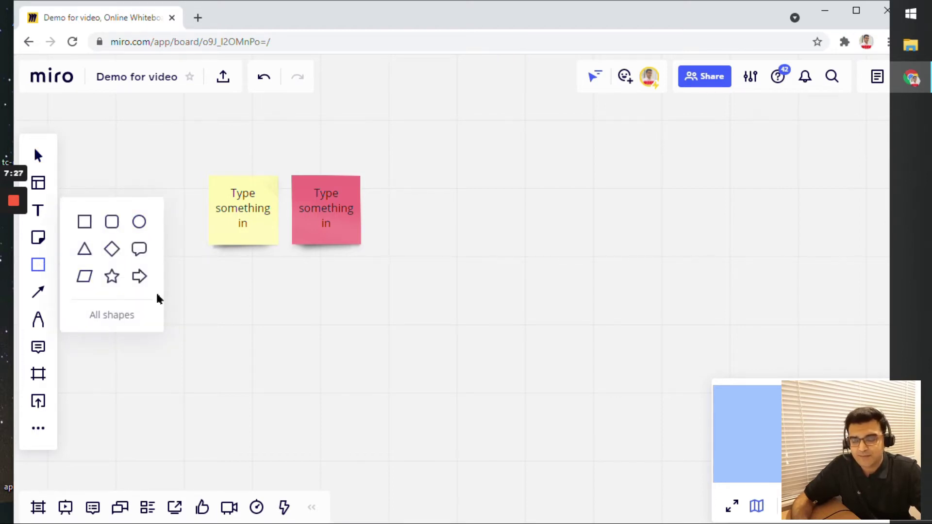
left_click(84, 221)
left_click_drag(391, 266, 561, 371)
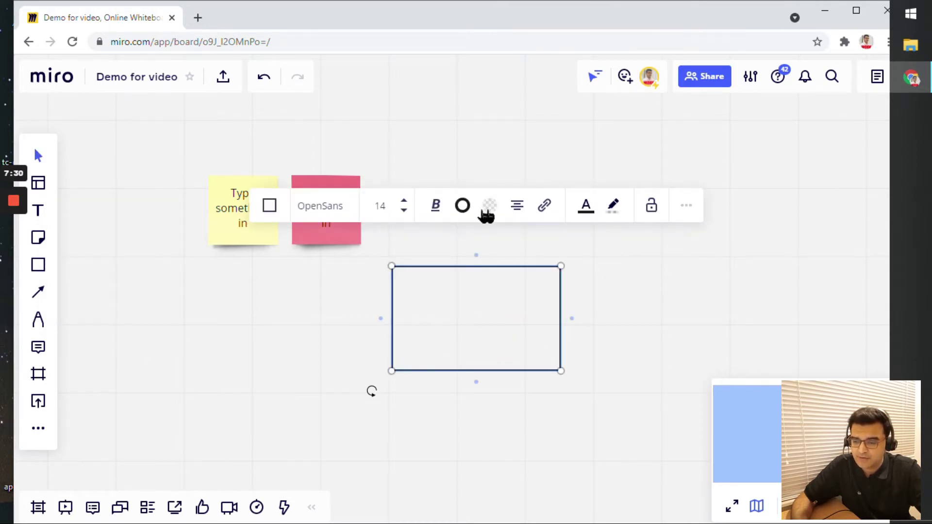
Step: Fill the rectangle with bright yellow and move it beneath the two sticky notes
left_click(488, 207)
left_click(503, 282)
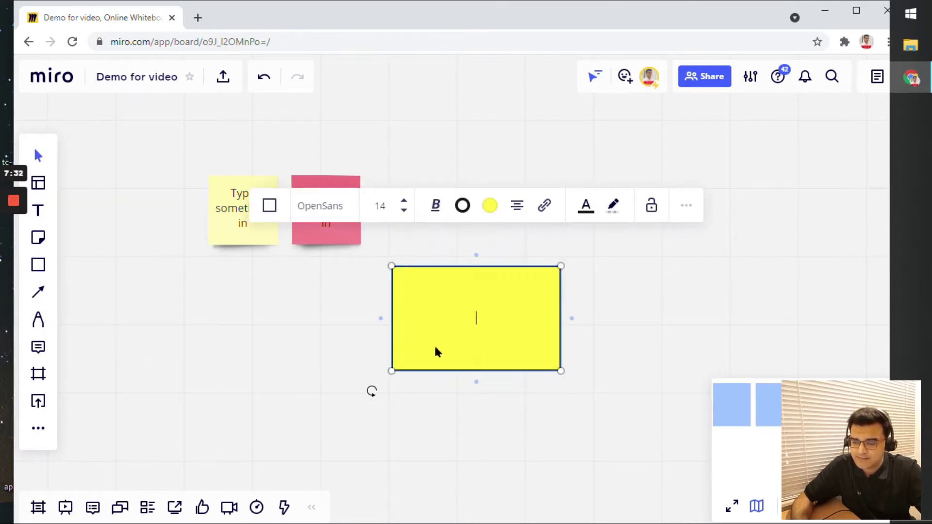
left_click_drag(433, 345, 306, 314)
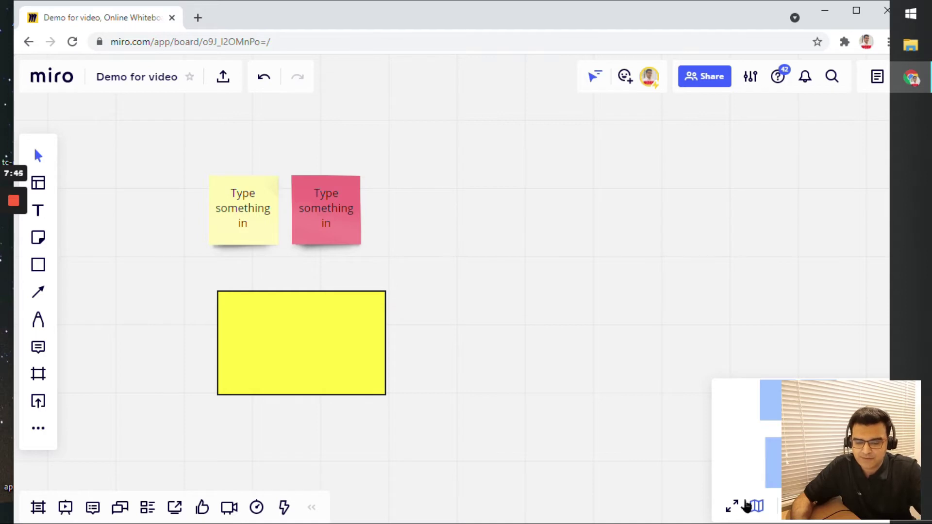
Step: Try the board's full-screen view and return to the normal window view
left_click(732, 506)
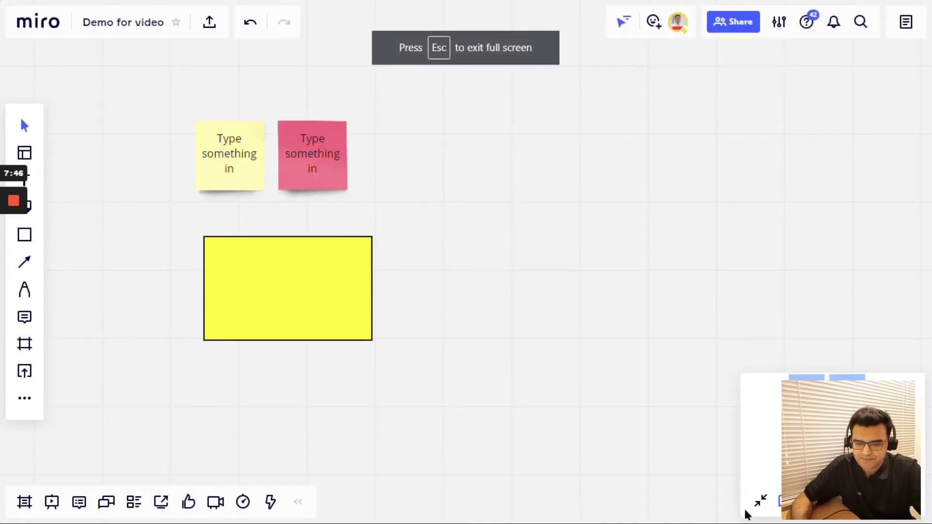
left_click(759, 502)
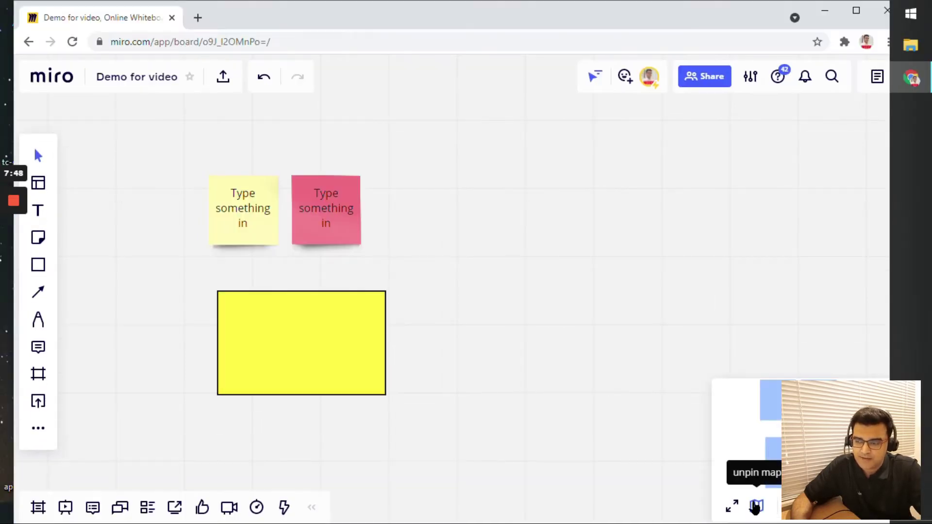
mouse_move(769, 425)
left_mouse_down()
mouse_move(765, 413)
mouse_move(781, 417)
mouse_move(772, 420)
left_mouse_up()
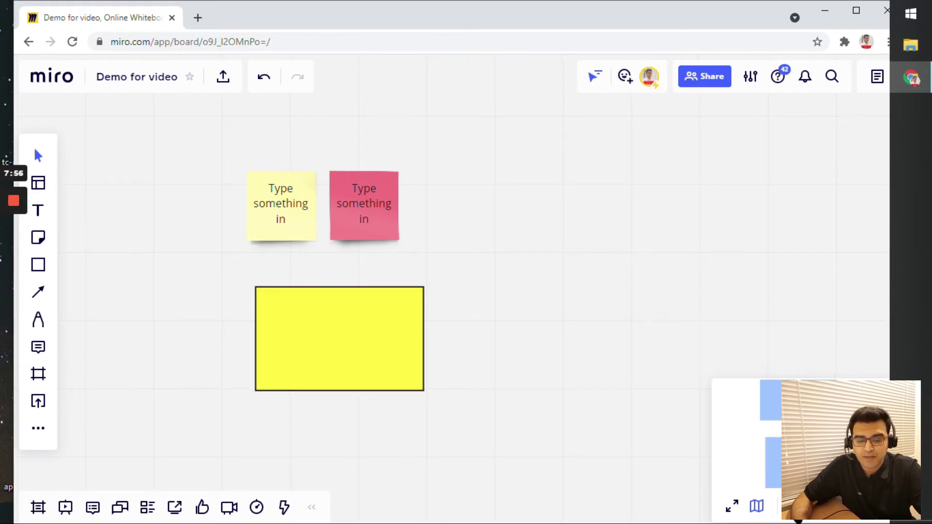
scroll(96, 255, "up", 3)
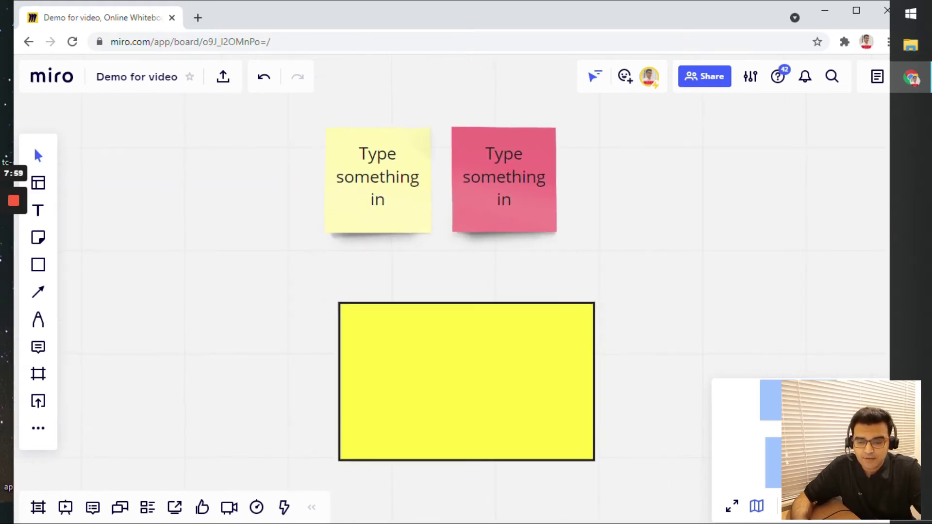
Step: Unpin the board's overview map to free up canvas space
left_click(756, 506)
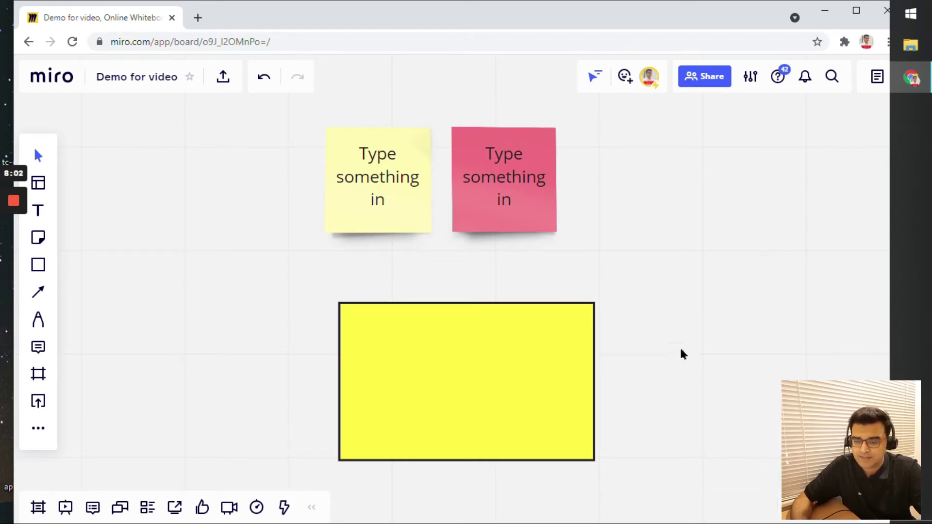
left_click_drag(769, 362, 680, 329)
scroll(657, 364, "down", 1)
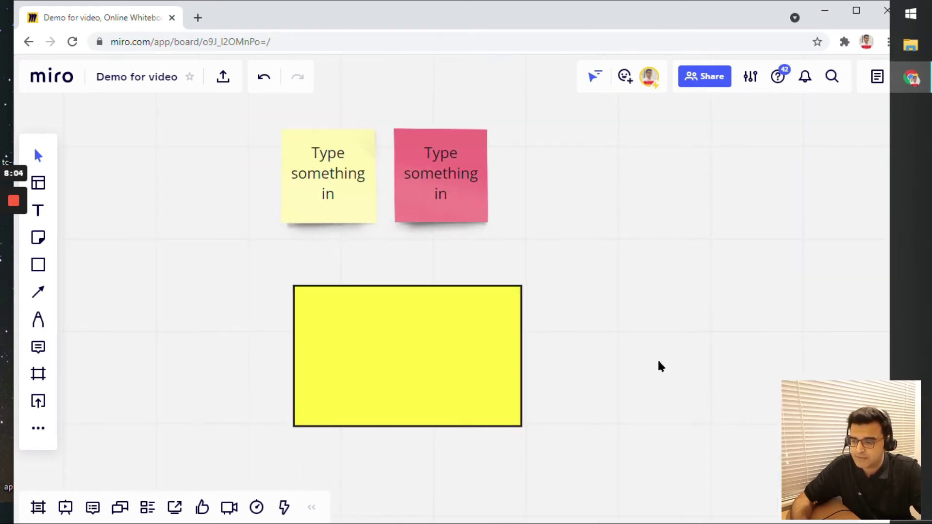
scroll(665, 359, "right", 1)
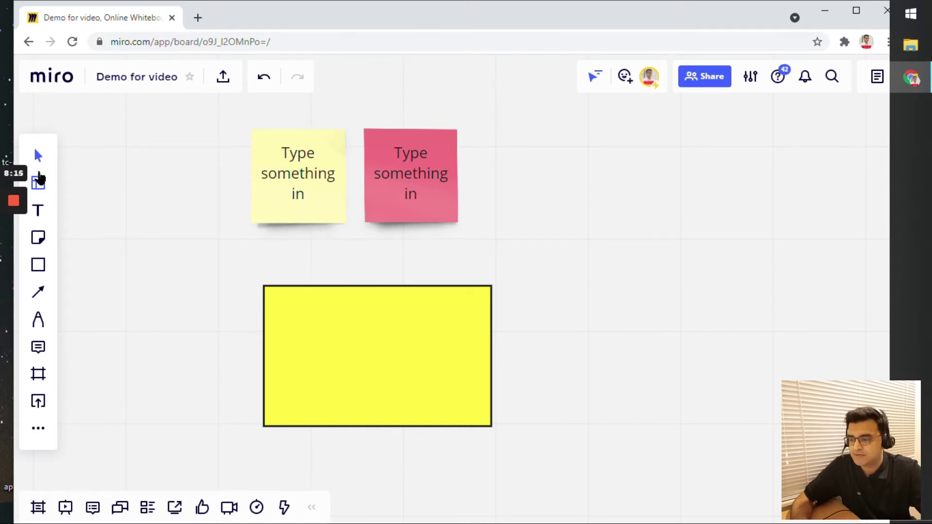
Step: Add a text box reading "Good evening!" to the right of the dark pink sticky note
left_click(39, 211)
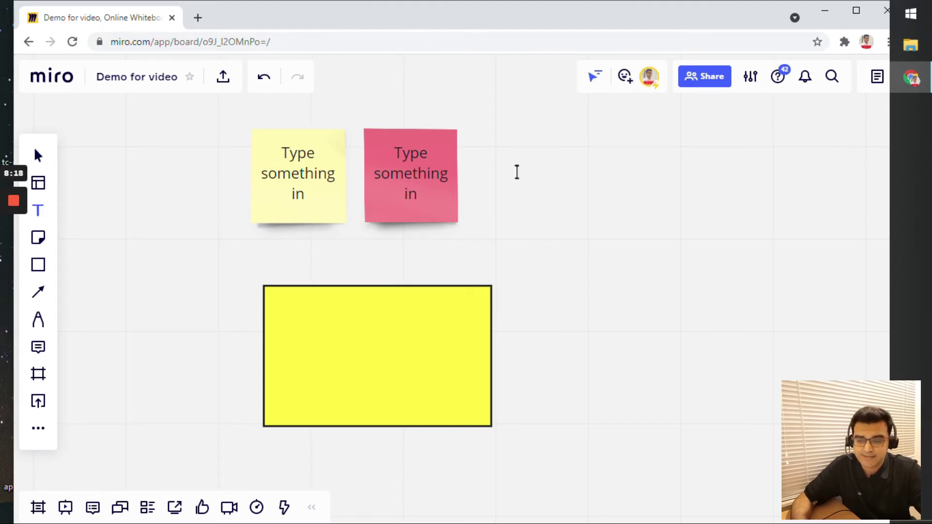
left_click_drag(516, 172, 726, 239)
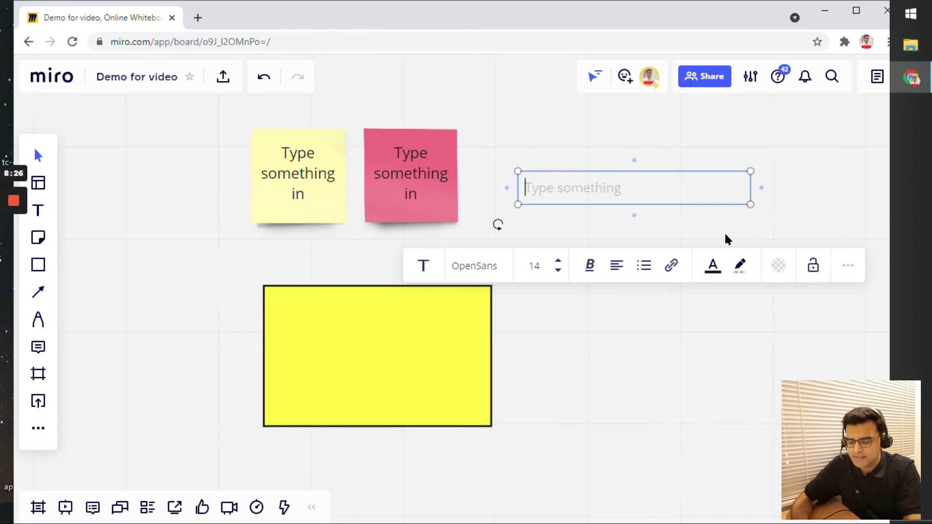
type("Good")
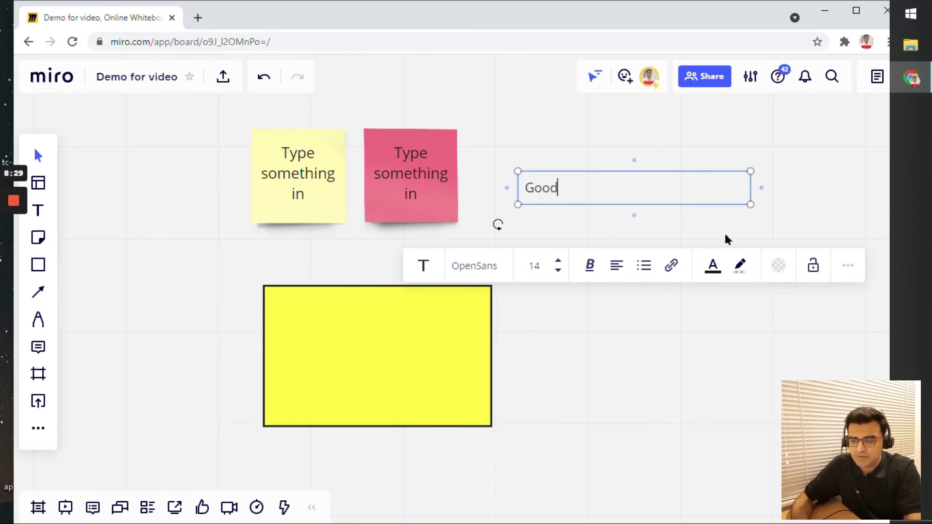
type(" evening!")
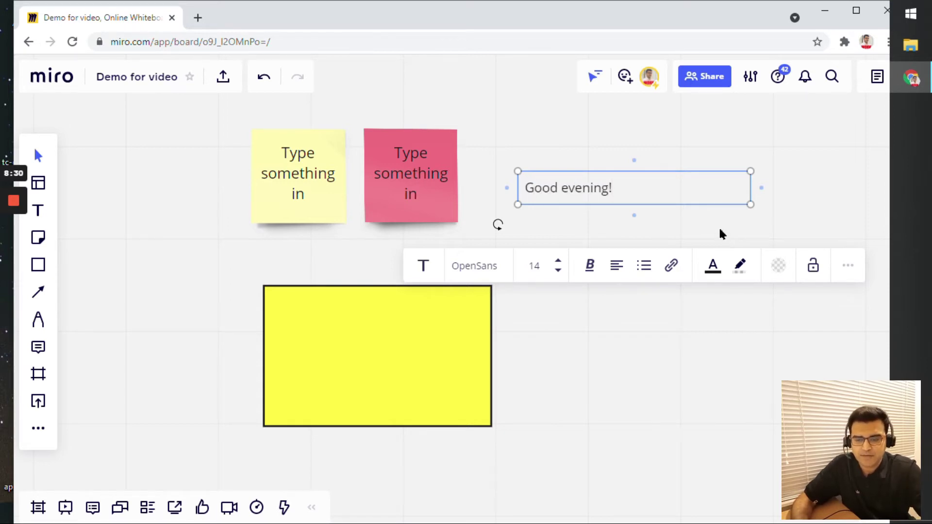
left_click(714, 226)
Step: Move the "Good evening!" text farther right, level with the sticky notes, and shift the yellow rectangle to the left
scroll(712, 225, "down", 2)
left_click_drag(630, 197, 736, 199)
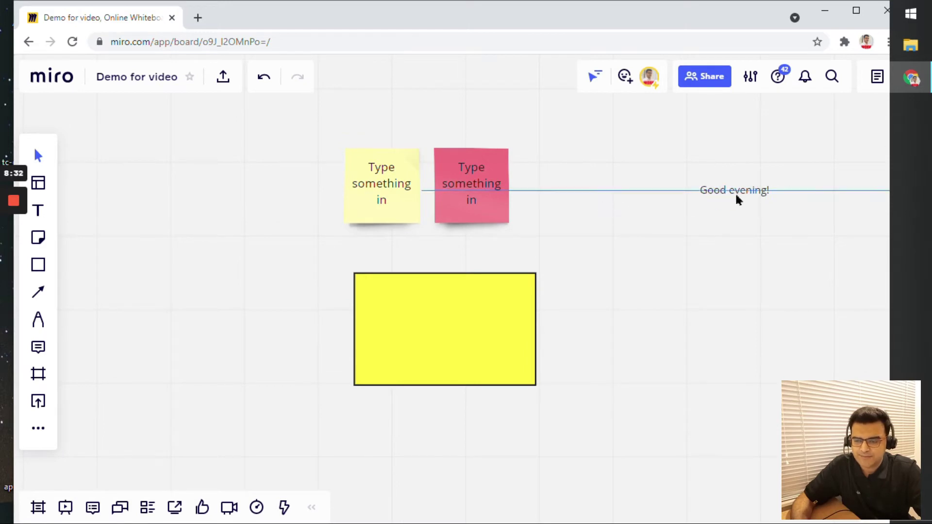
left_click_drag(480, 332, 409, 333)
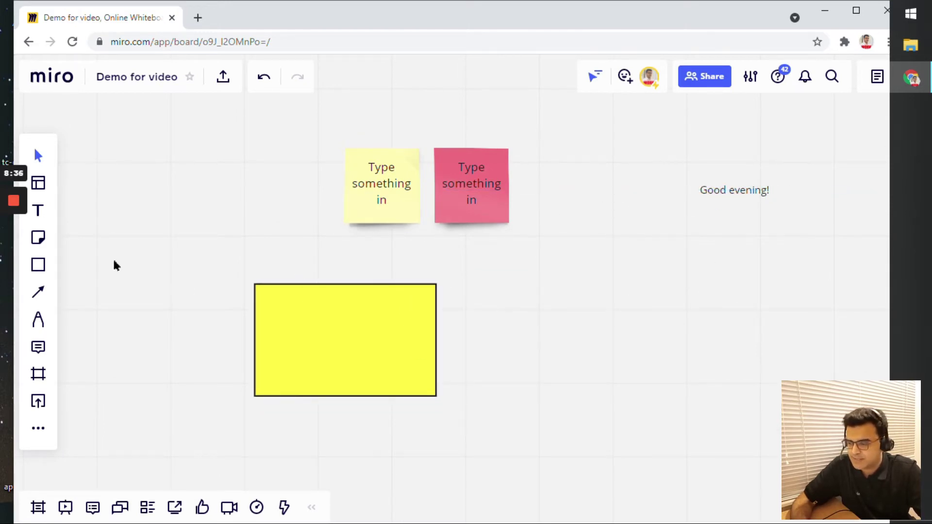
Step: Draw an arrow from the "Good evening!" text to the right edge of the dark pink sticky note
left_click(40, 297)
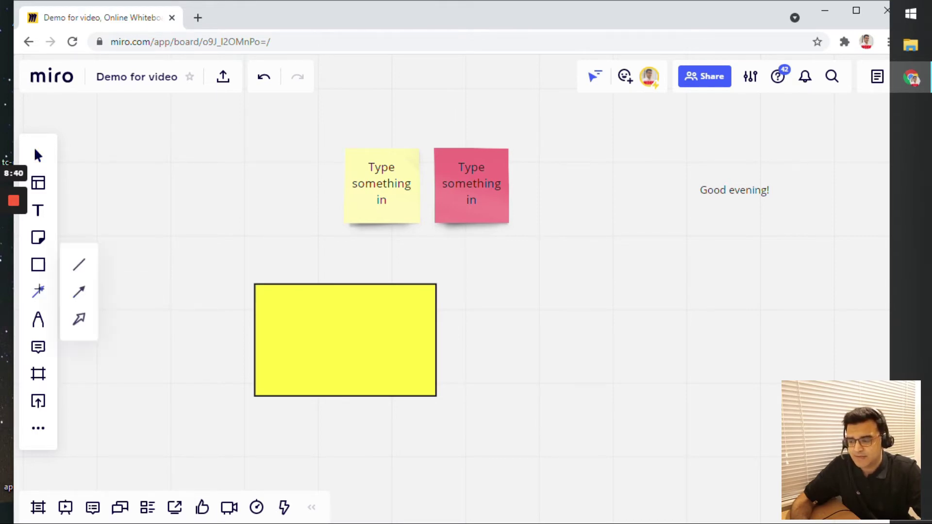
left_click(87, 289)
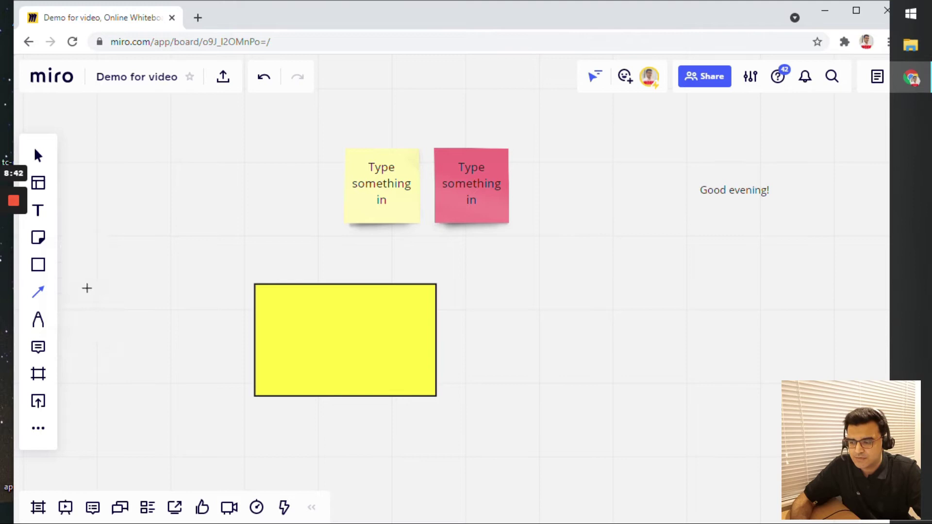
left_click(40, 290)
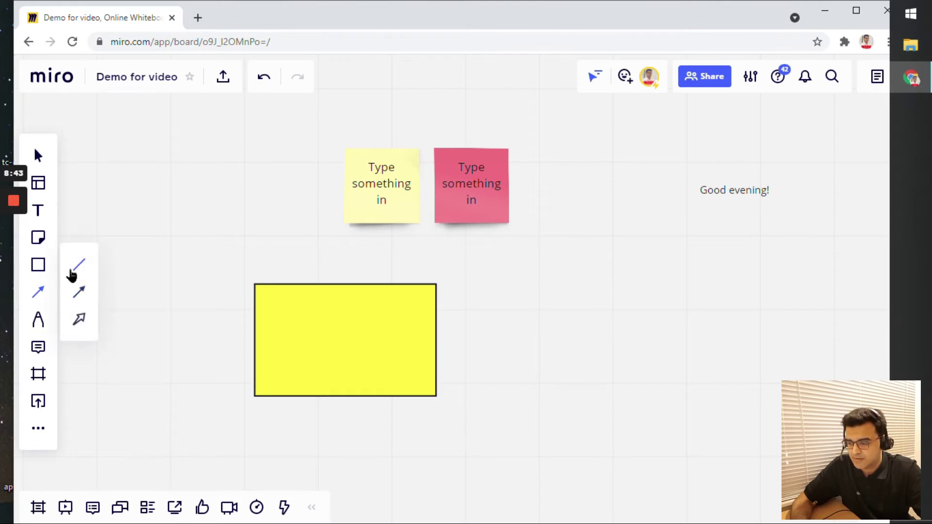
left_click(80, 293)
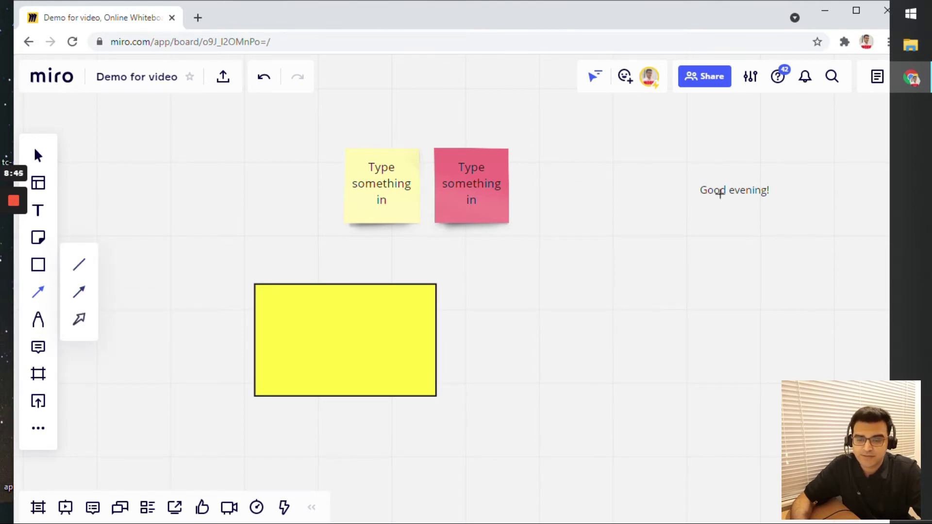
left_click(515, 185)
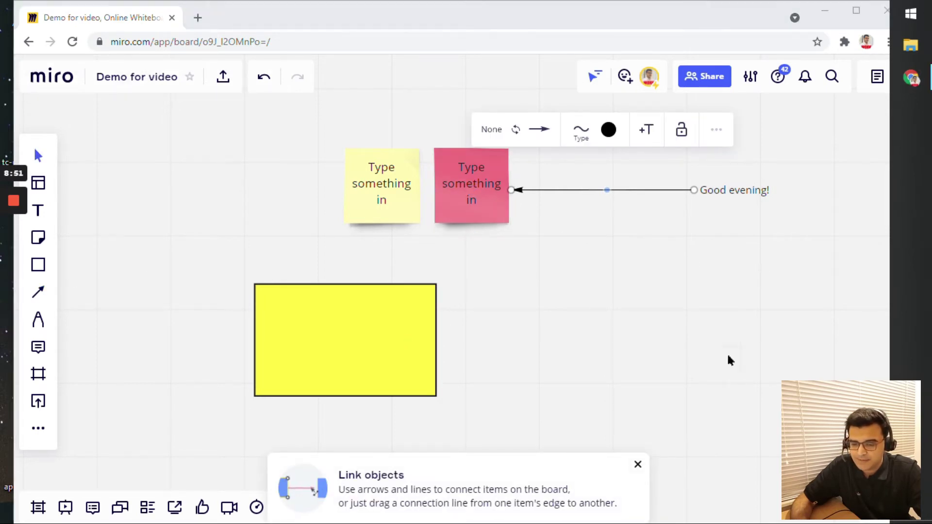
left_click(638, 466)
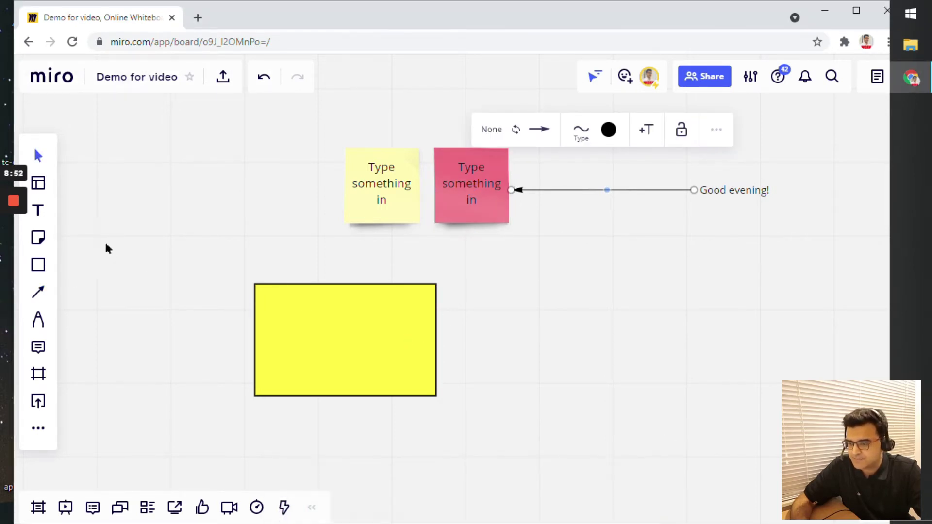
Step: Connect the top edge of the yellow rectangle to the bottom of the yellow sticky note with a plain line
left_click(41, 299)
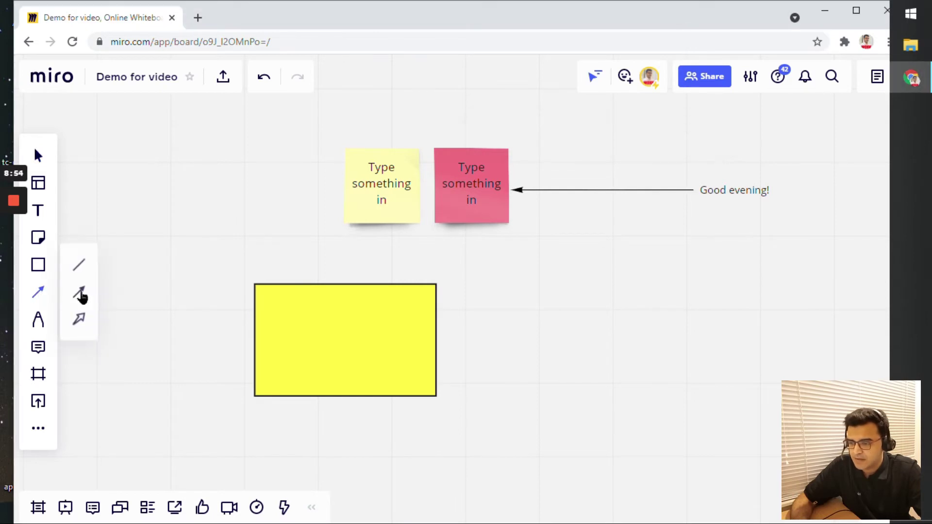
left_click(81, 265)
left_click_drag(344, 281, 380, 194)
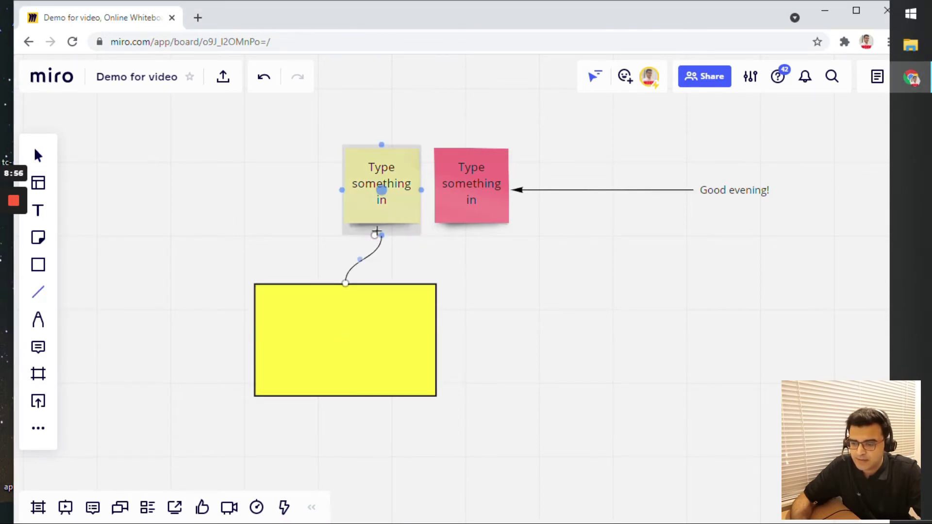
key("e")
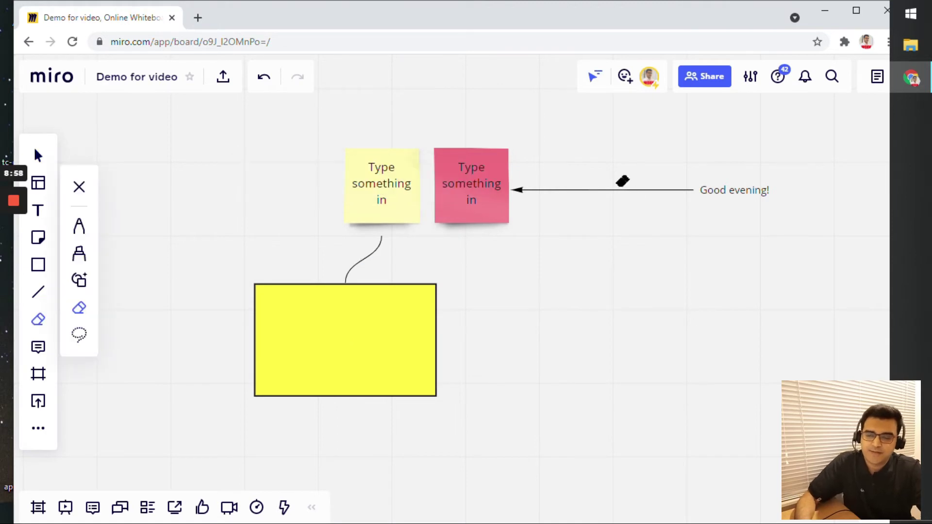
left_click(40, 299)
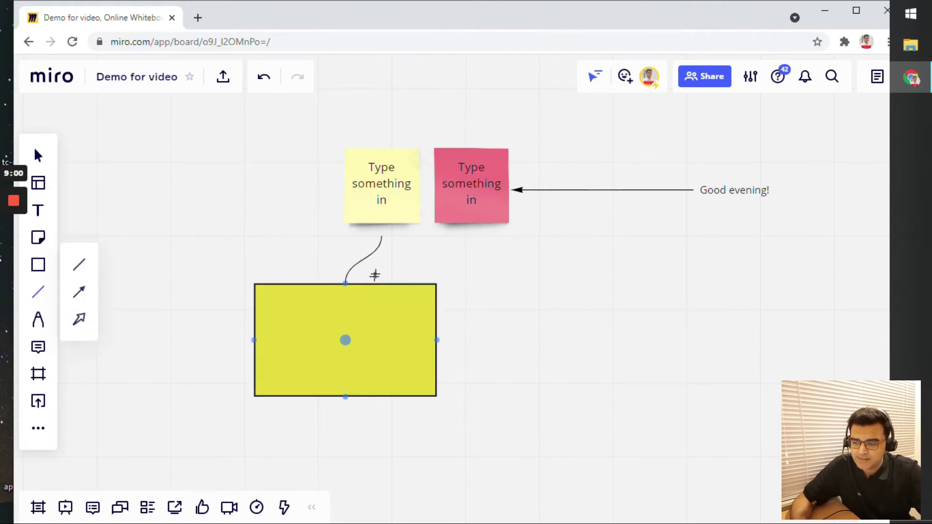
Step: Change the curved connector under the yellow sticky note to an elbowed line and move the yellow rectangle down to the right
left_click(370, 257)
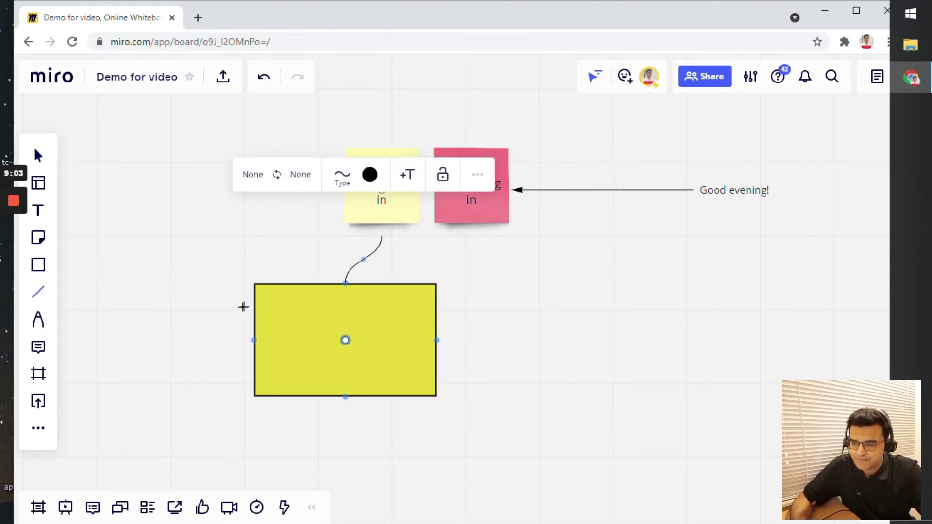
left_click(48, 158)
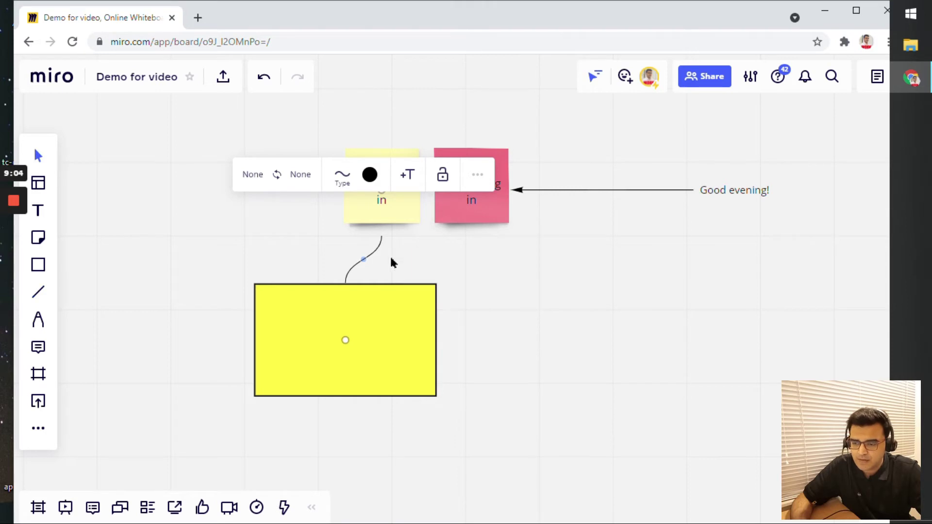
left_click(343, 175)
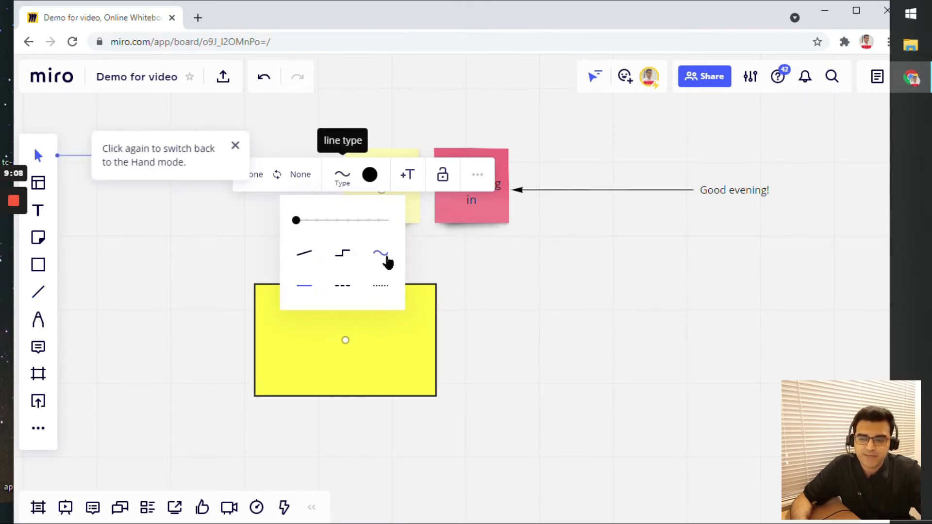
left_click(345, 262)
left_click_drag(403, 347, 581, 403)
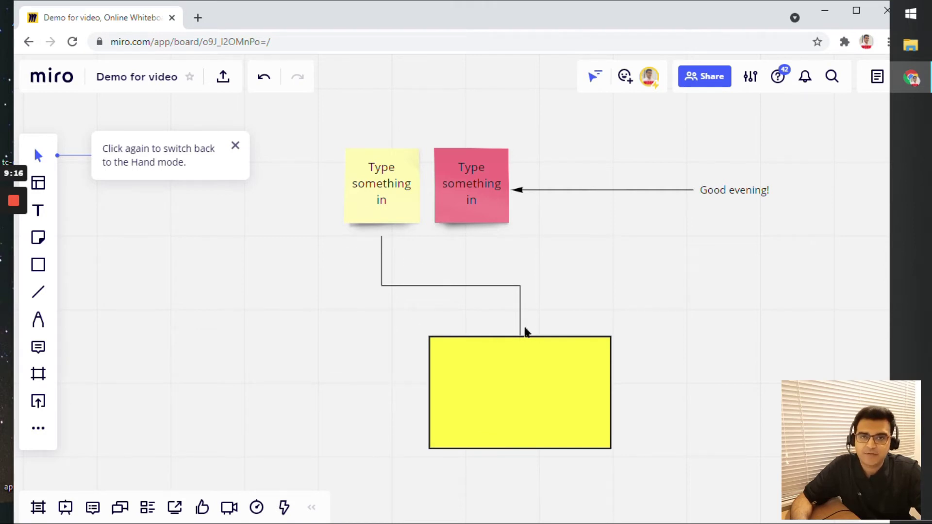
Step: Set the connector's line type back to curved and move the yellow rectangle down-left, below the yellow sticky note
left_click(474, 285)
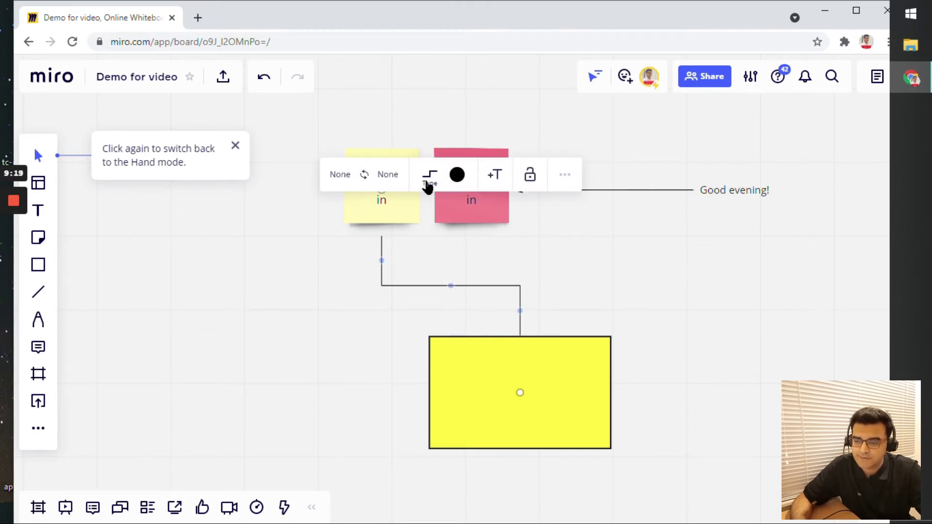
left_click(429, 178)
left_click(474, 251)
left_click_drag(526, 398, 371, 429)
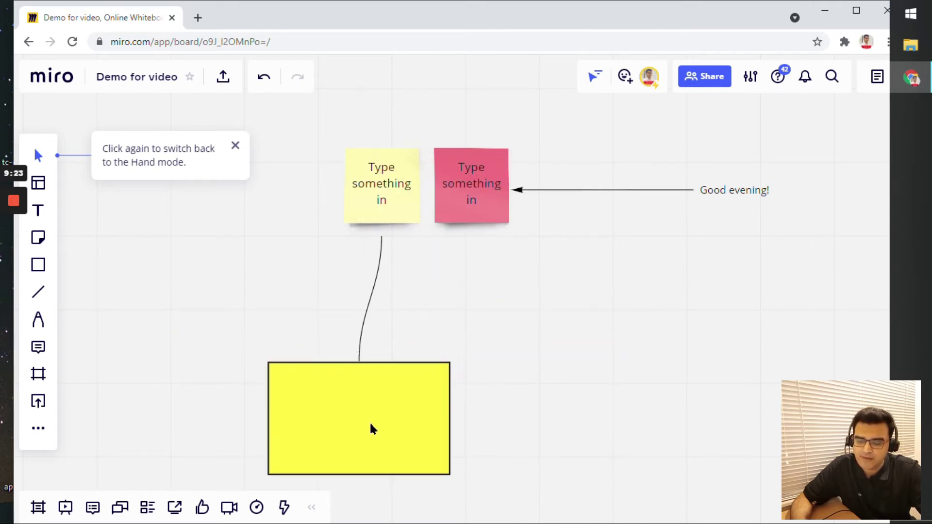
Step: Recolour the curved connector red and put a filled diamond on its end at the yellow rectangle
left_click(364, 321)
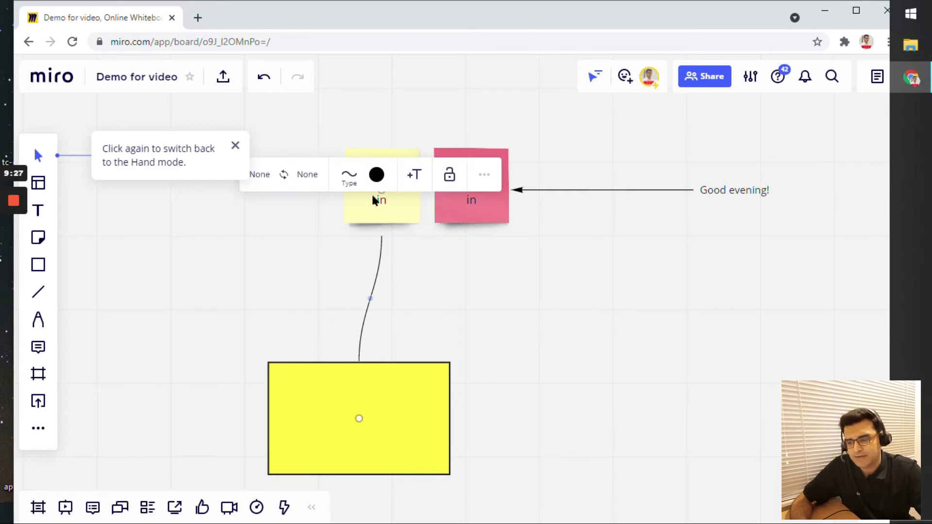
left_click(377, 175)
left_click(418, 215)
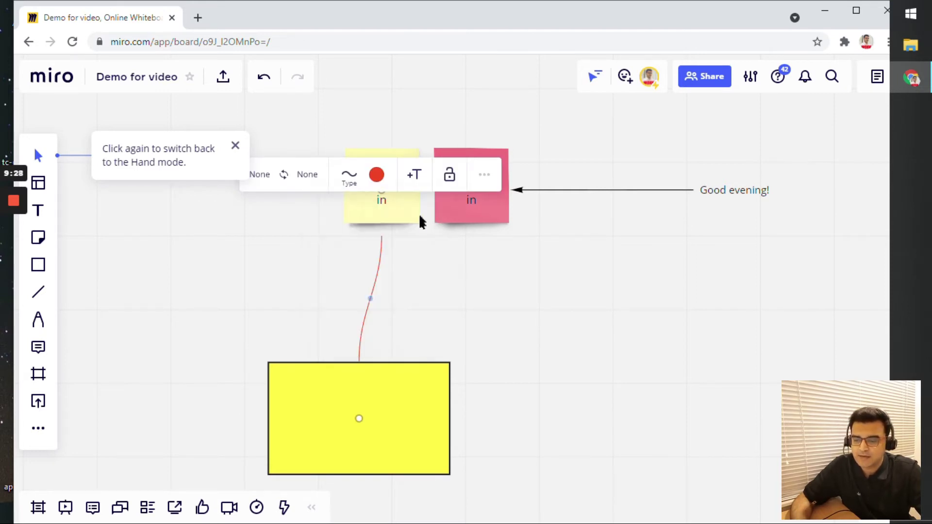
left_click(262, 177)
left_click(268, 354)
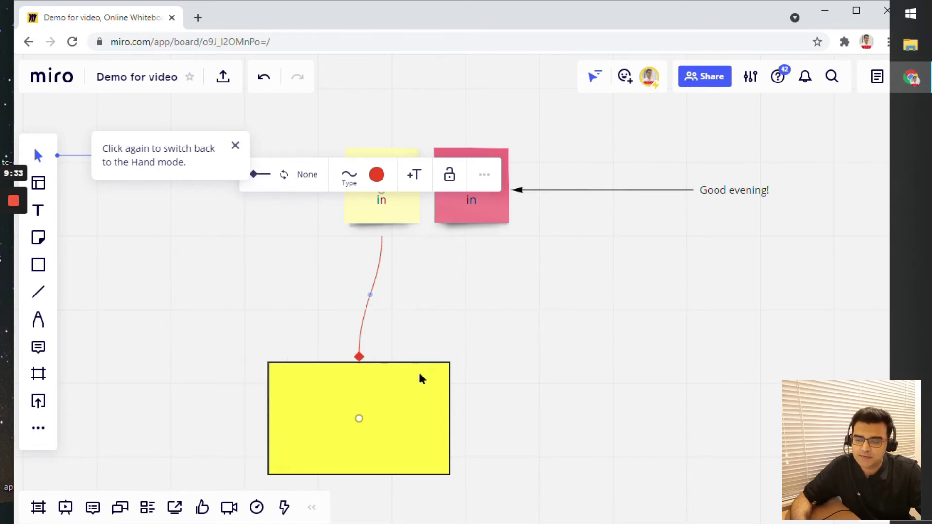
Step: Move the yellow rectangle up closer to the yellow sticky note and dismiss the Hand mode tip
left_click_drag(418, 371, 407, 330)
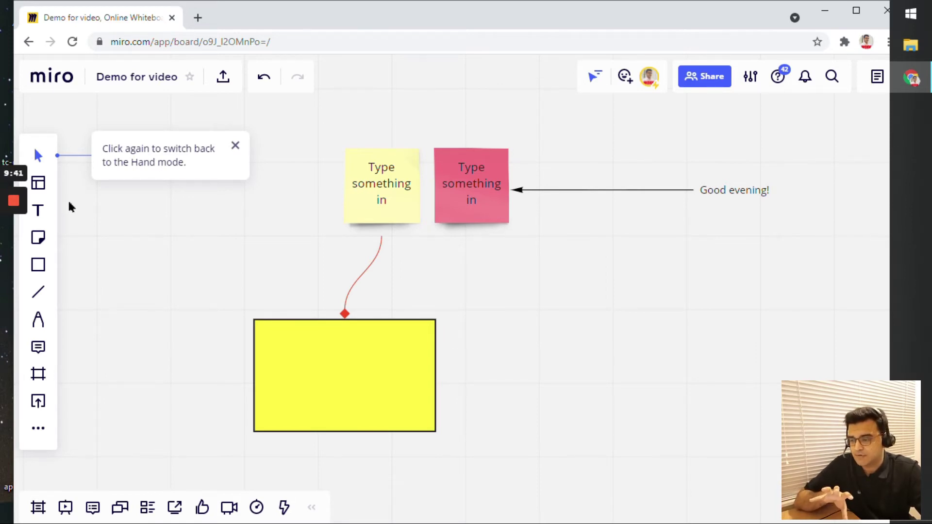
left_click(235, 146)
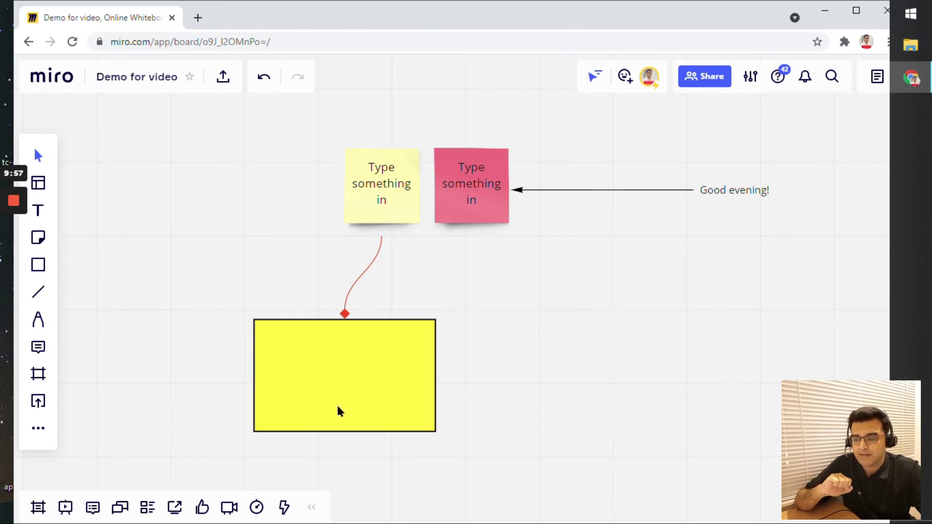
mouse_move(338, 407)
left_mouse_down()
mouse_move(302, 402)
mouse_move(345, 394)
left_mouse_up()
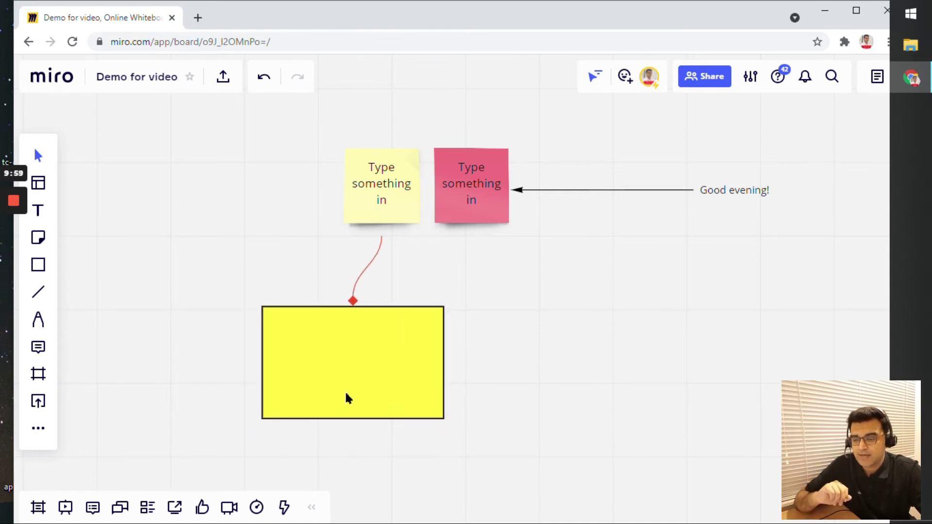
Step: Examine the formatting options of the rectangle, yellow sticky note and arrow, plus the rectangle's list of object actions
left_click(388, 348)
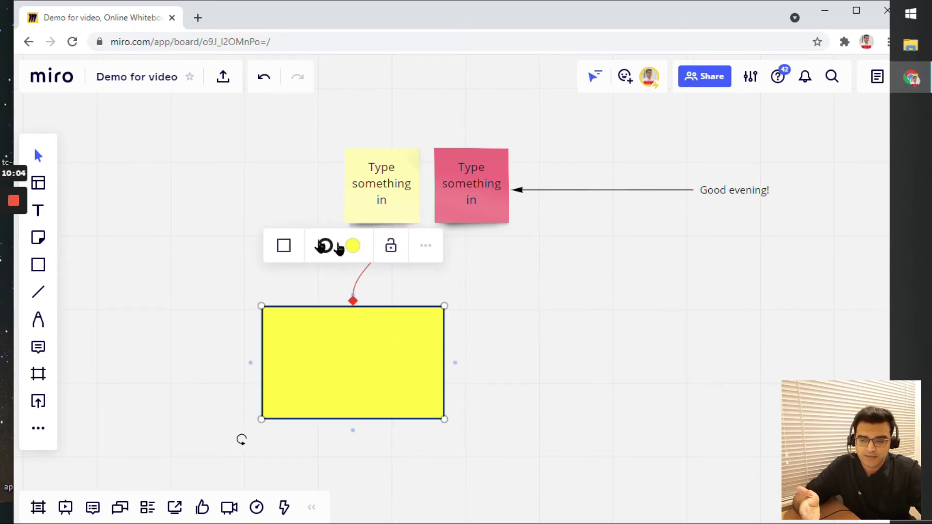
left_click(402, 180)
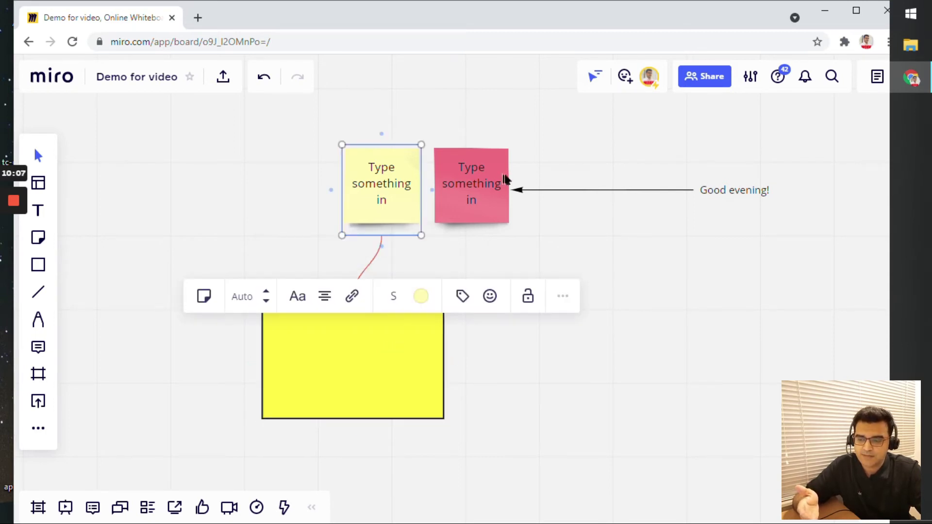
left_click(628, 191)
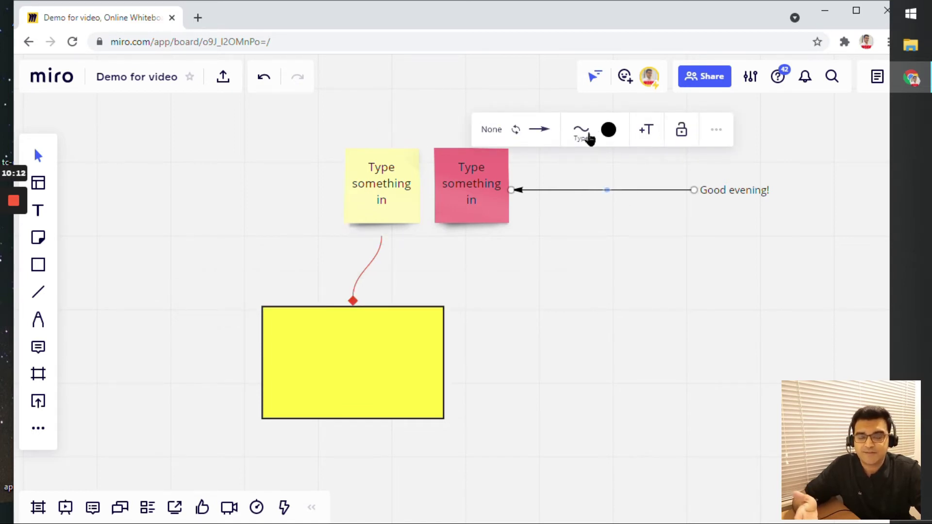
right_click(372, 329)
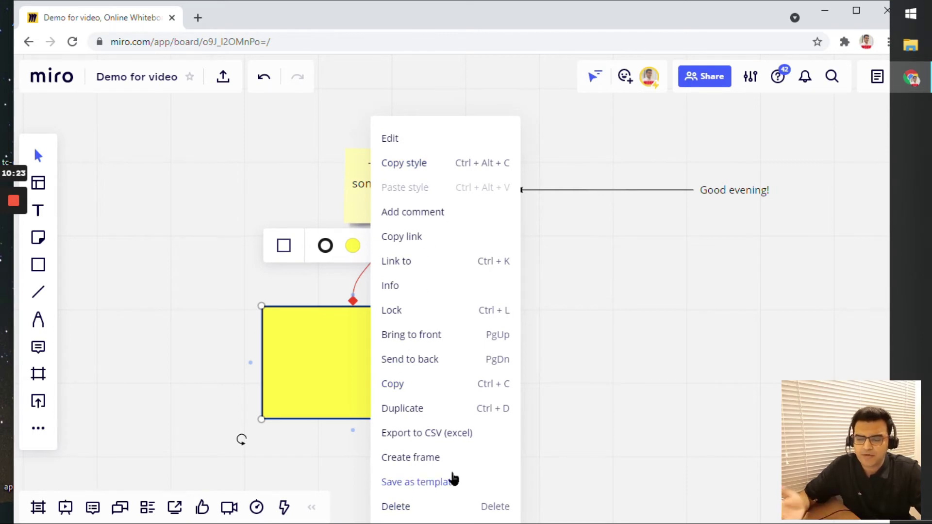
left_click(584, 363)
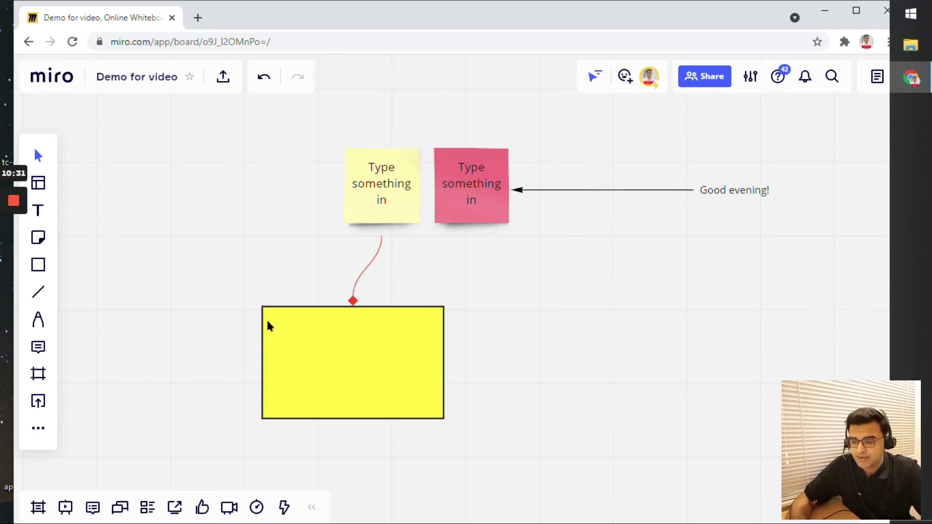
Step: Shift the yellow rectangle slightly up and left and convert it to a star
left_click_drag(403, 362, 386, 341)
left_click(254, 236)
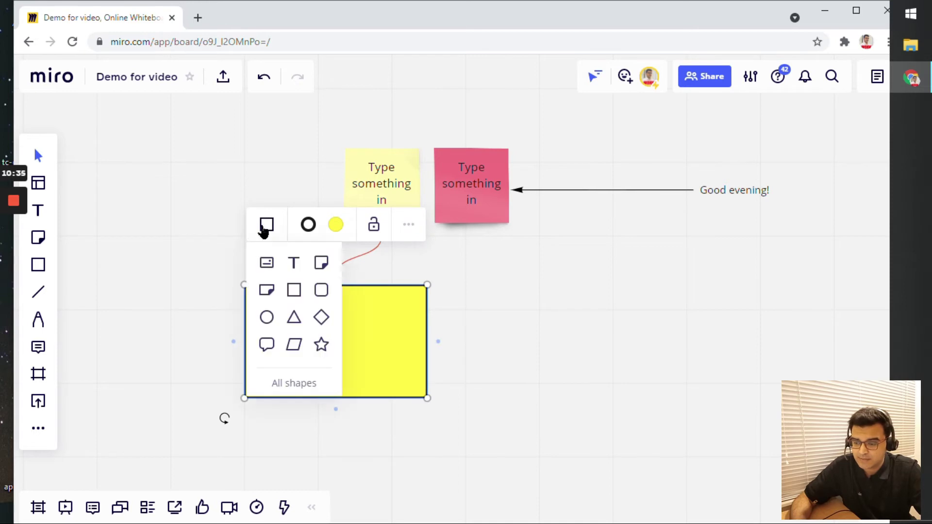
left_click(321, 344)
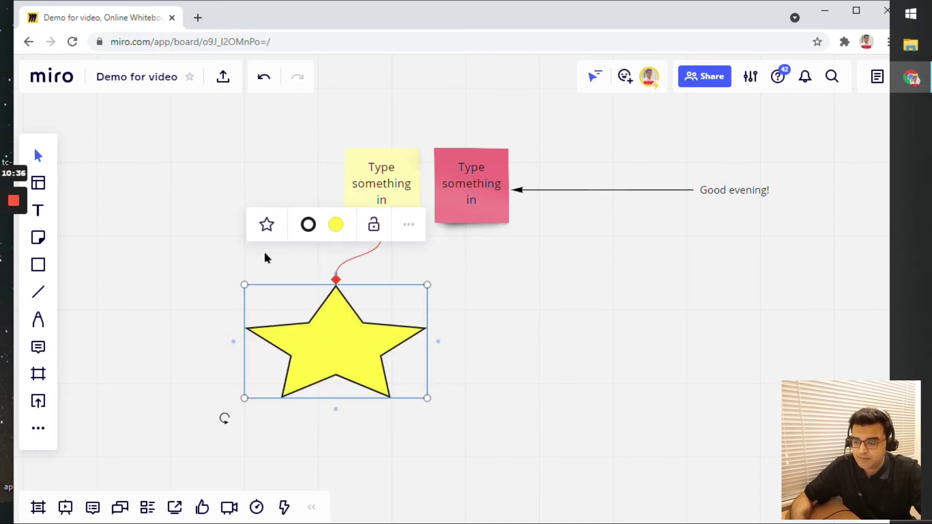
Step: Convert the yellow star to a card and move it to the right
left_click(266, 226)
left_click(269, 269)
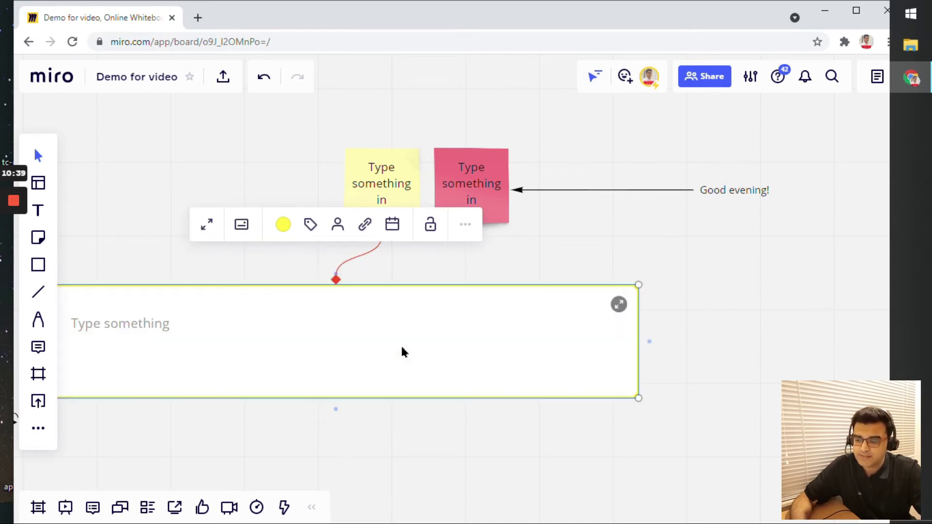
left_click_drag(562, 356, 489, 351)
Step: Convert the card to a rectangular sticky note reading "e" and move it below the two small sticky notes
left_click(377, 233)
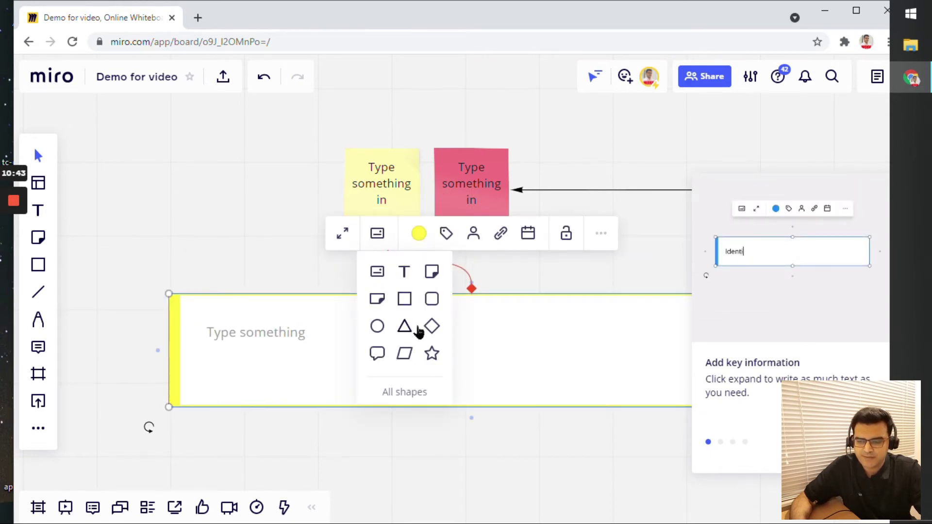
left_click(378, 298)
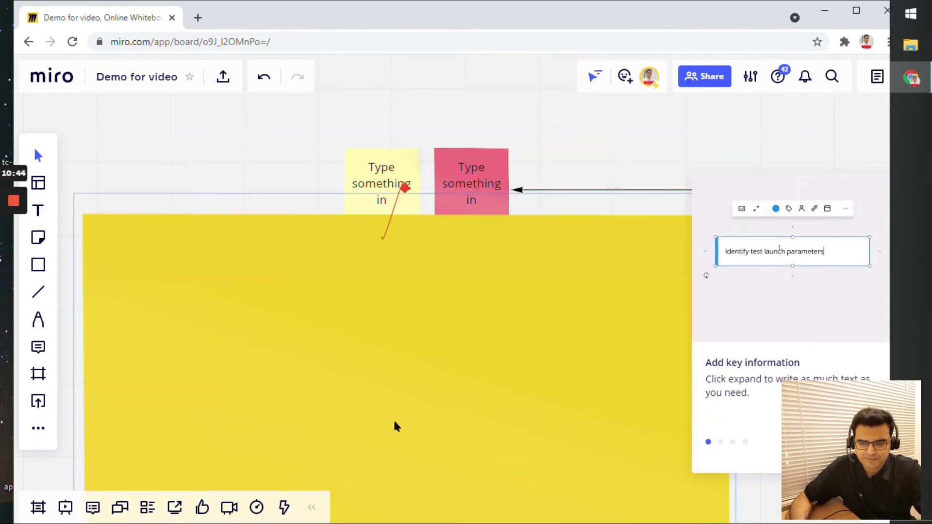
type("e")
left_click(648, 359)
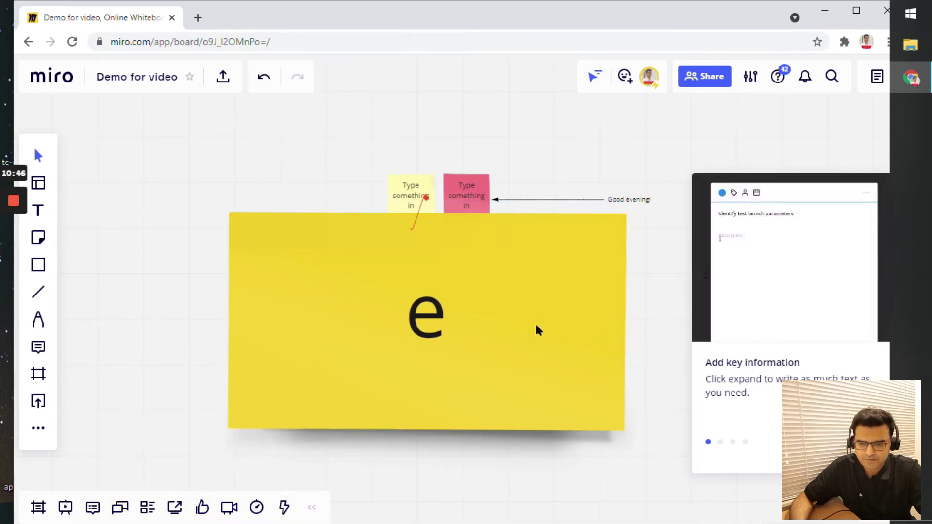
left_click_drag(537, 329, 487, 427)
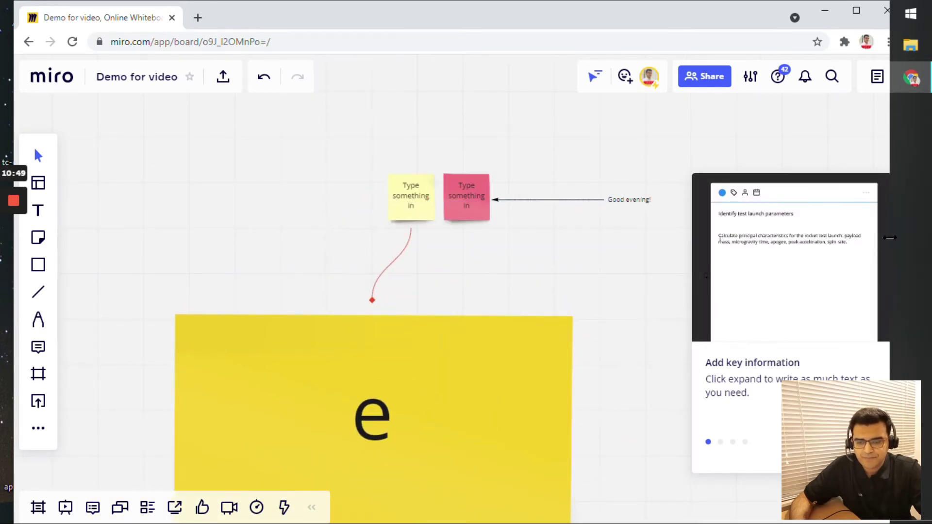
left_click(873, 194)
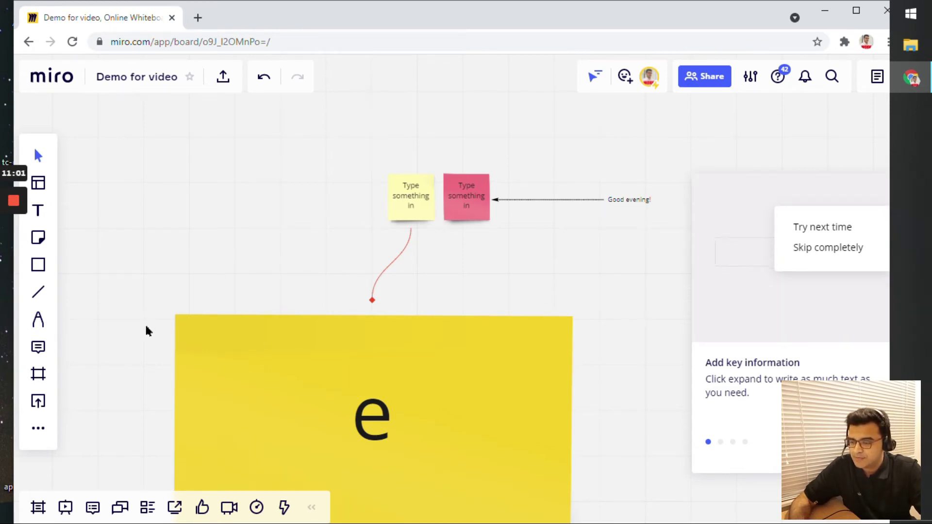
Step: Draw a black freehand scribble left of the small sticky notes and a handwritten word above them with the pen
left_click(48, 322)
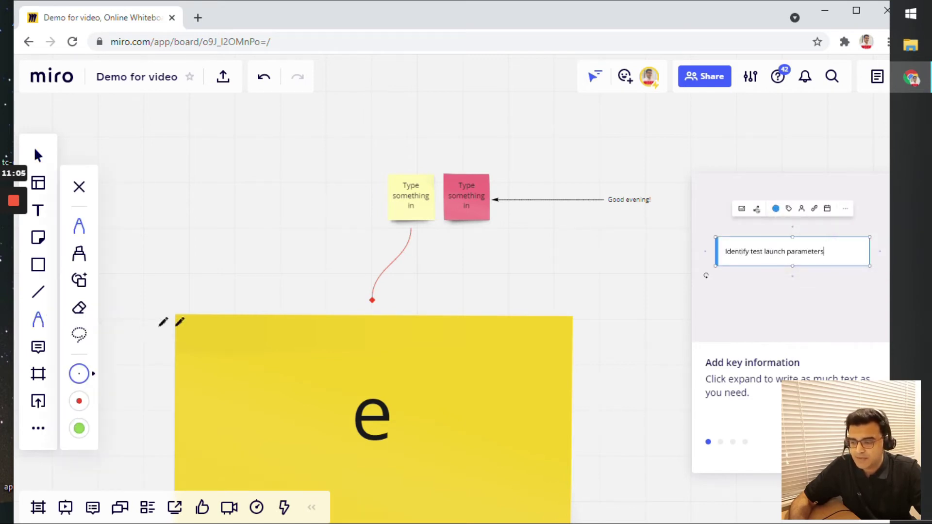
mouse_move(187, 211)
left_mouse_down()
mouse_move(228, 164)
mouse_move(275, 162)
mouse_move(293, 194)
mouse_move(307, 148)
left_mouse_up()
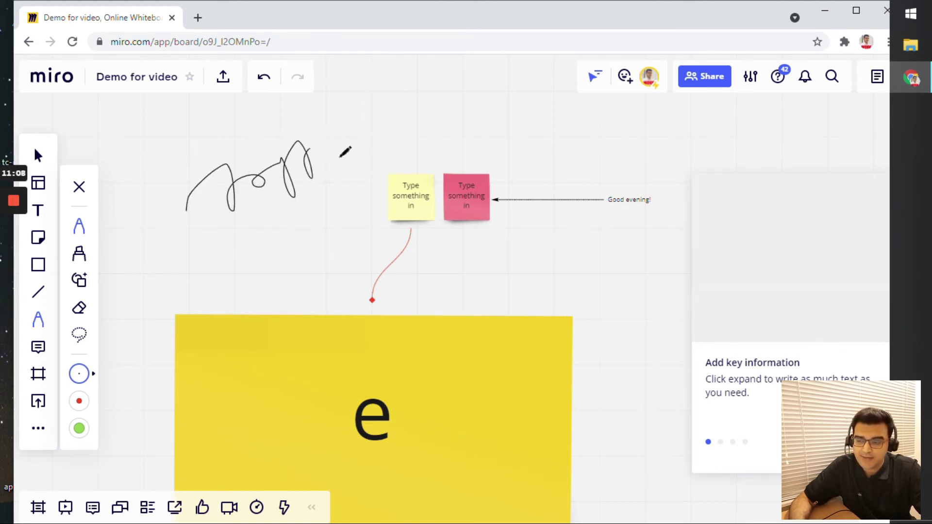
mouse_move(355, 88)
left_mouse_down()
mouse_move(363, 155)
mouse_move(471, 133)
mouse_move(486, 83)
mouse_move(526, 141)
mouse_move(546, 128)
mouse_move(615, 129)
mouse_move(651, 144)
left_mouse_up()
left_click_drag(582, 132, 631, 137)
left_click(566, 119)
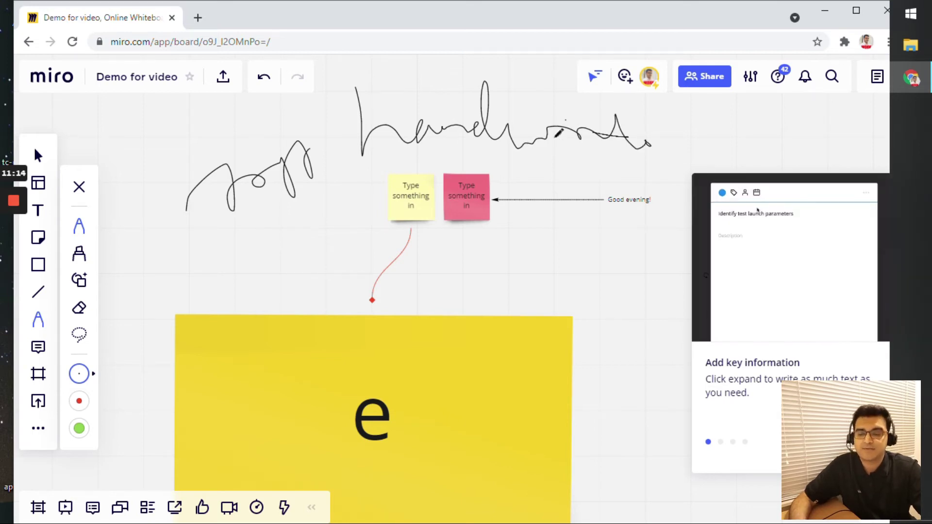
Step: Draw a long stroke across the handwriting and a freehand arrow from the large sticky note up to the dark pink one
left_click_drag(219, 191, 538, 85)
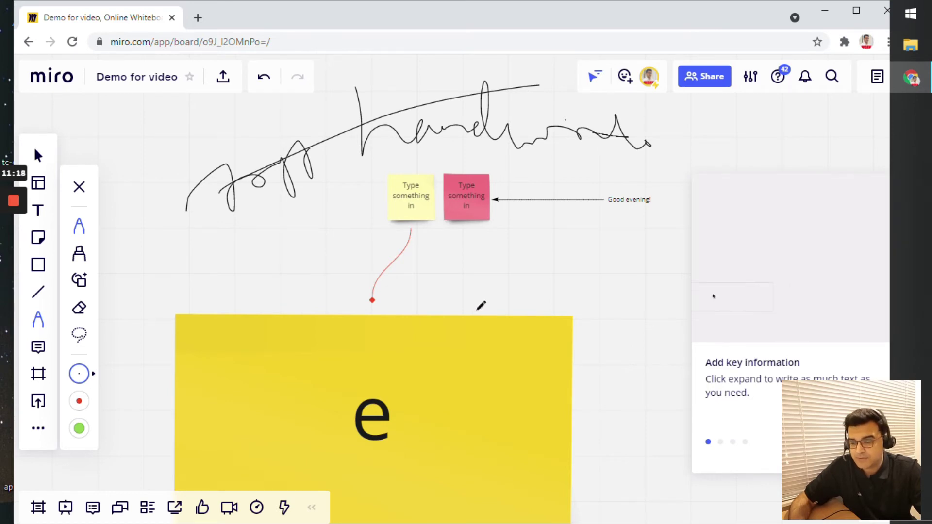
mouse_move(476, 308)
left_mouse_down()
mouse_move(467, 233)
mouse_move(456, 248)
mouse_move(482, 237)
left_mouse_up()
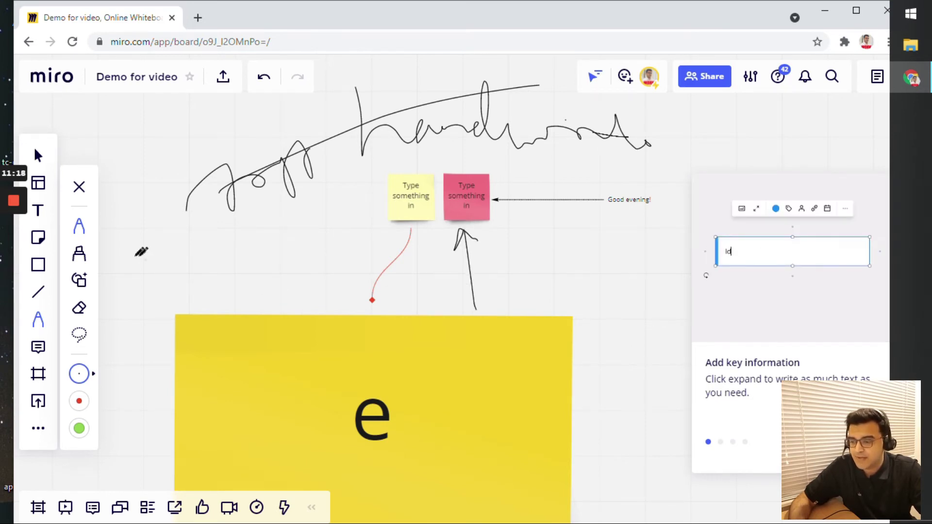
Step: Try the highlighter on the left scribble, erase the scribble and the long stroke crossing it, and reselect the pen
left_click(79, 253)
mouse_move(224, 197)
left_mouse_down()
mouse_move(363, 134)
mouse_move(206, 180)
mouse_move(256, 156)
left_mouse_up()
left_click(79, 307)
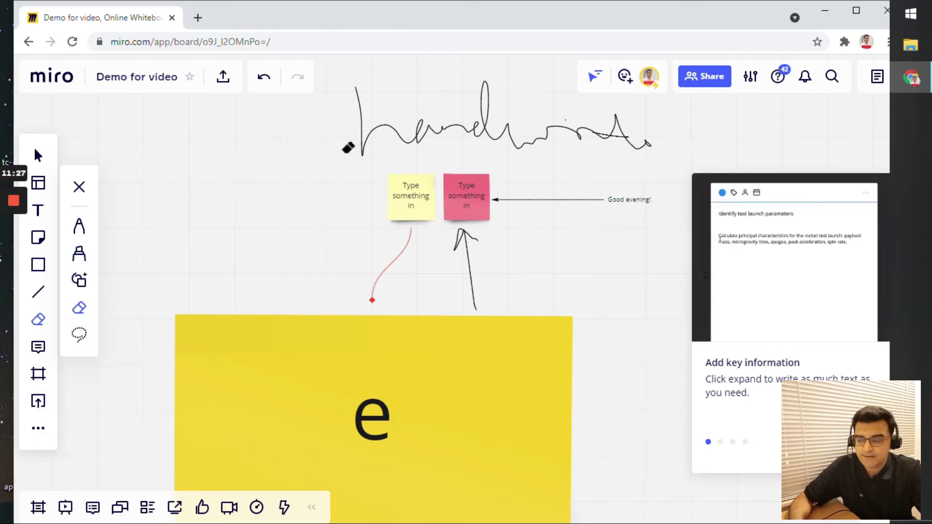
left_click(75, 236)
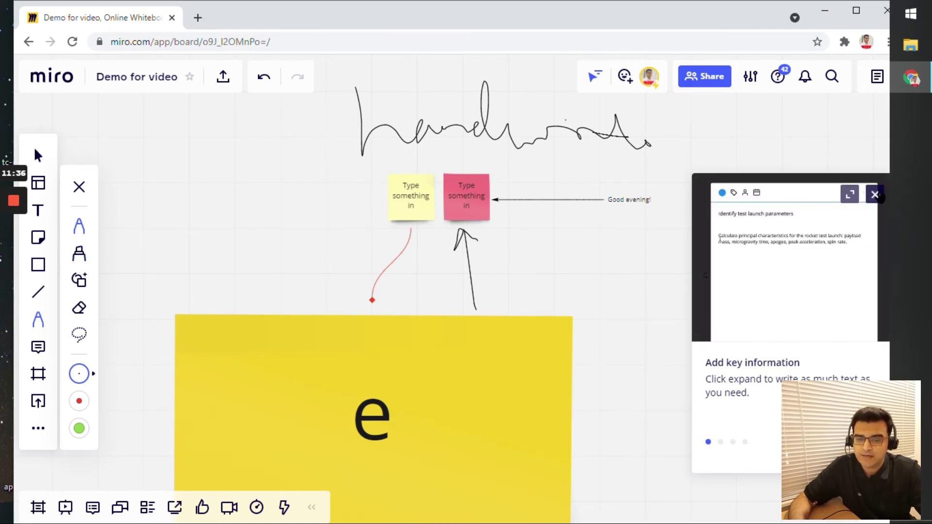
Step: Close the "Add key information" card tutorial by choosing to skip it completely
left_click(875, 195)
left_click(817, 254)
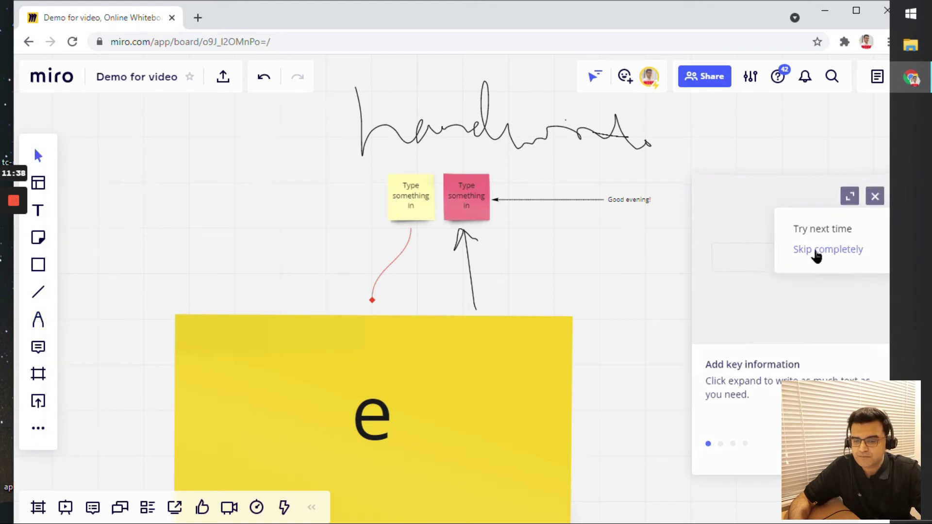
left_click(817, 253)
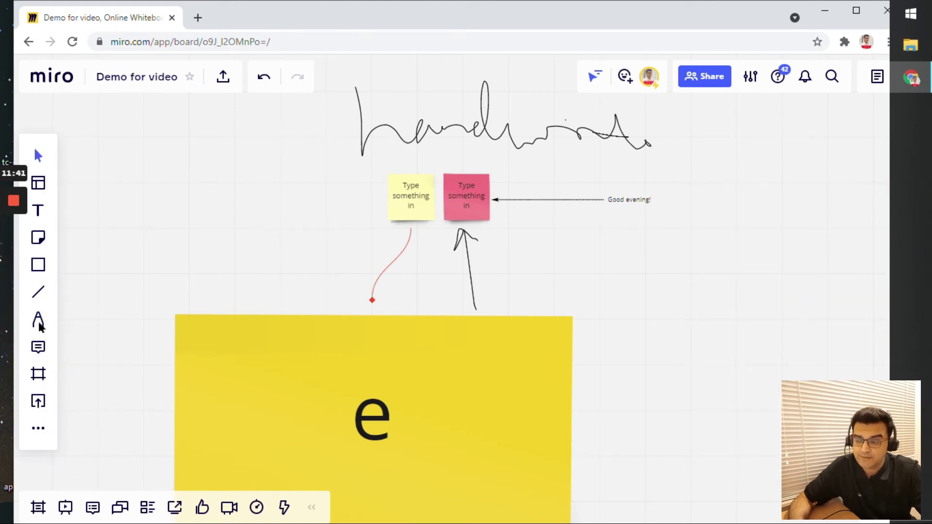
left_click_drag(675, 279, 636, 272)
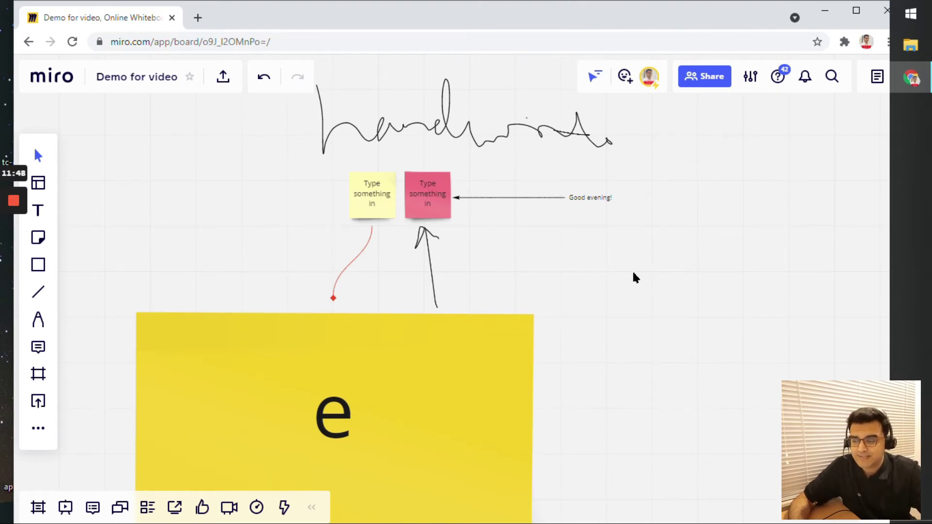
Step: Thicken the black pen and draw a bold rounded shape with a horizontal line across it, left of the small sticky notes
left_click(52, 322)
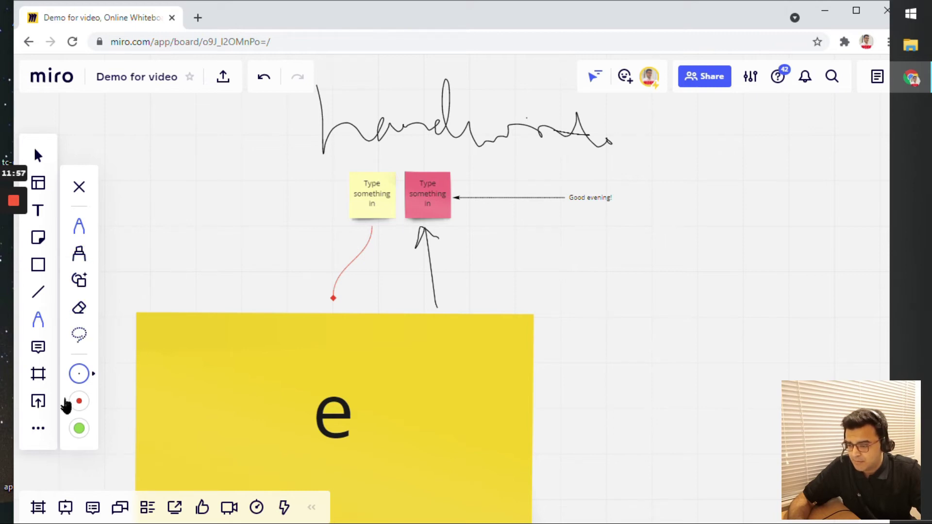
left_click(80, 403)
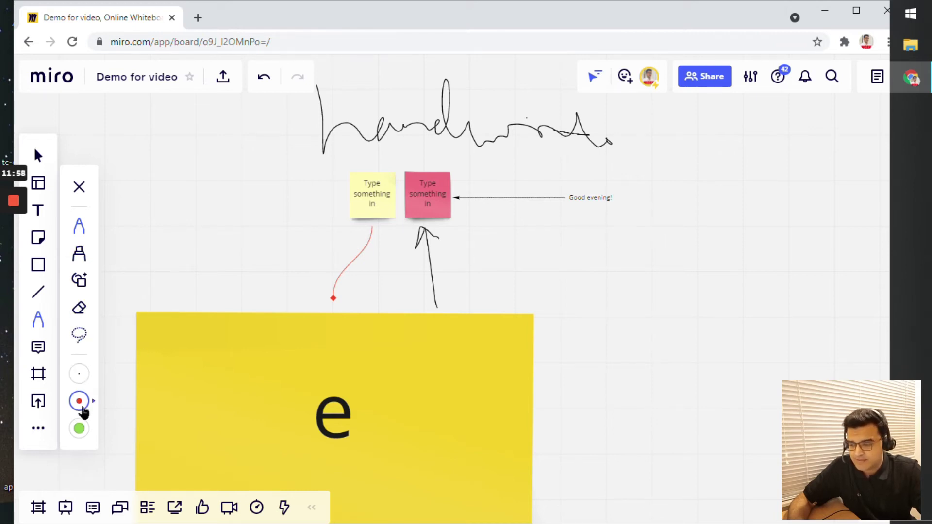
left_click(81, 375)
left_click(80, 429)
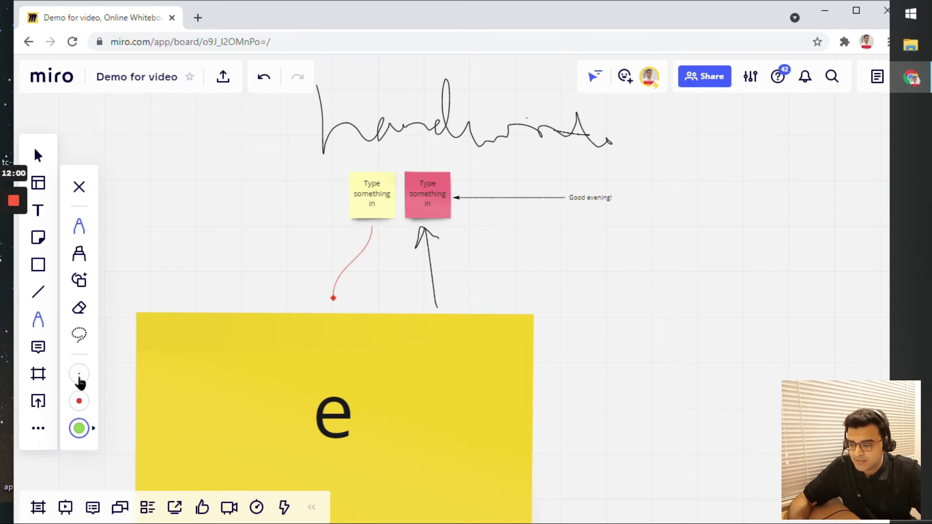
left_click(81, 375)
left_click(85, 377)
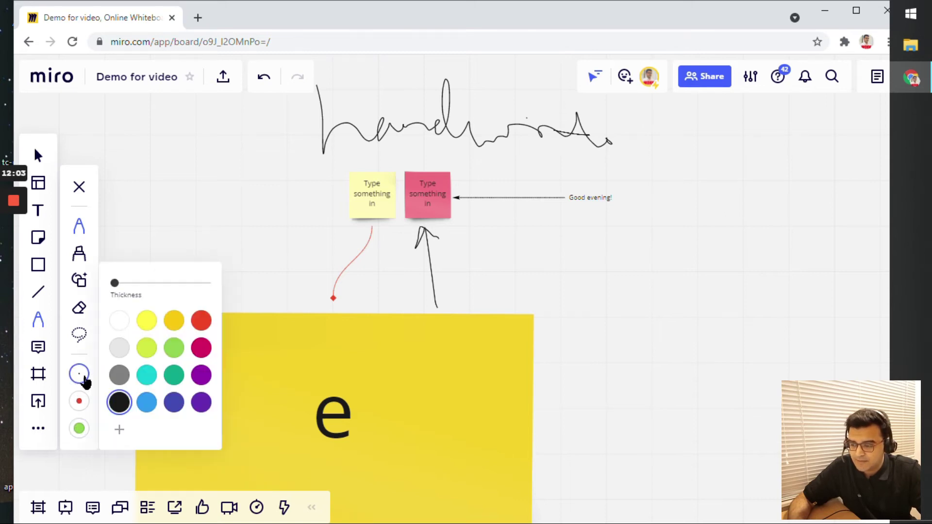
mouse_move(115, 283)
left_mouse_down()
mouse_move(172, 290)
mouse_move(133, 289)
left_mouse_up()
mouse_move(156, 229)
left_mouse_down()
mouse_move(257, 222)
mouse_move(171, 247)
mouse_move(259, 225)
left_mouse_up()
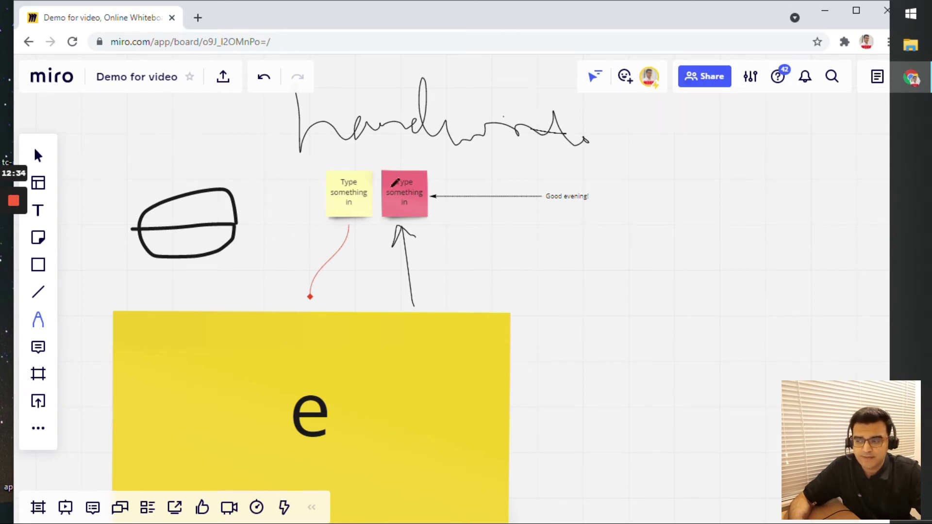
key("v")
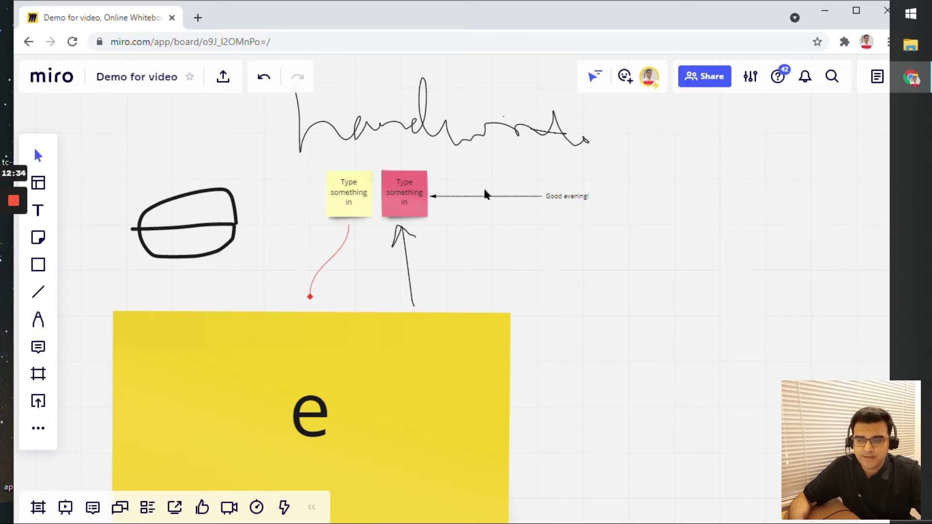
Step: Copy the board and team invite link, and set access for anyone with the link to Can view
left_click(706, 83)
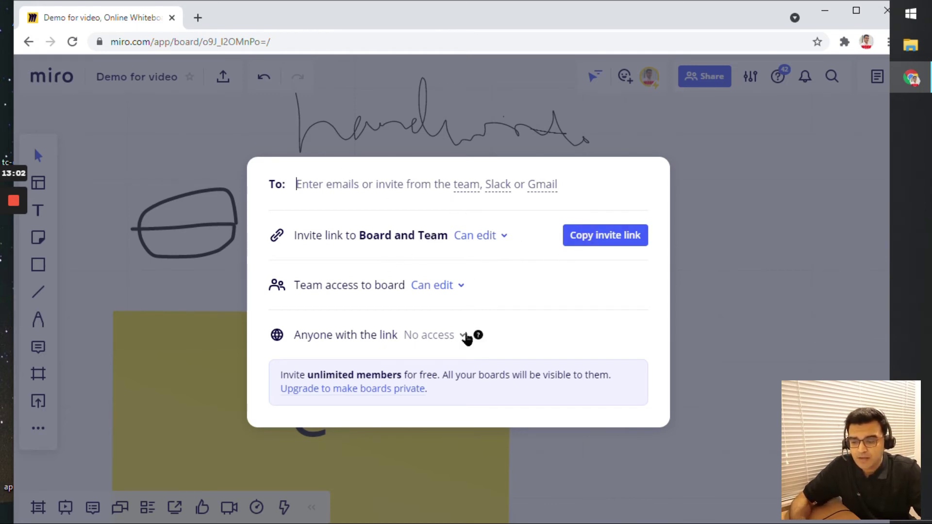
left_click(606, 238)
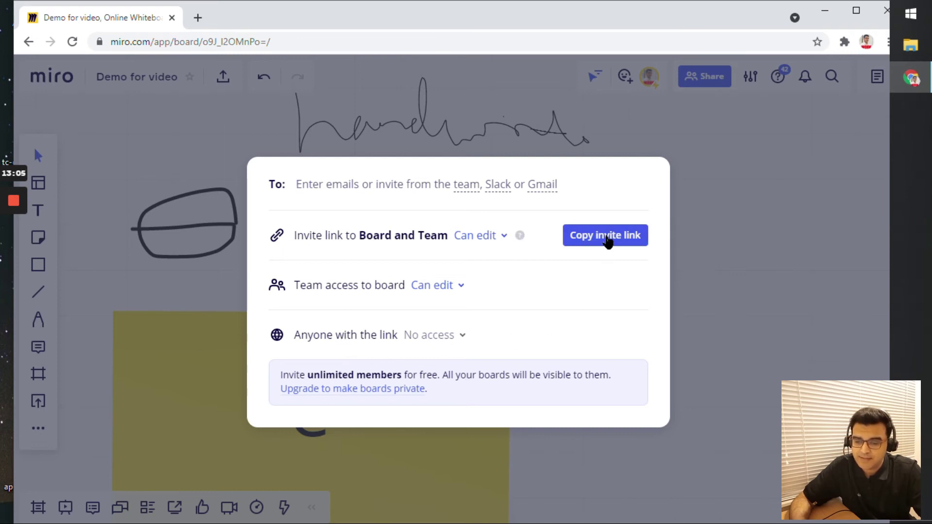
left_click(464, 338)
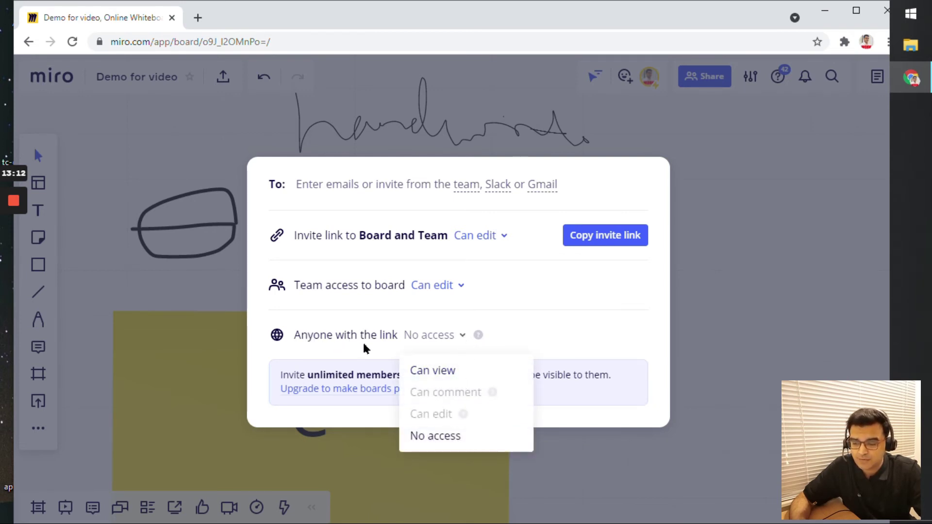
left_click(442, 372)
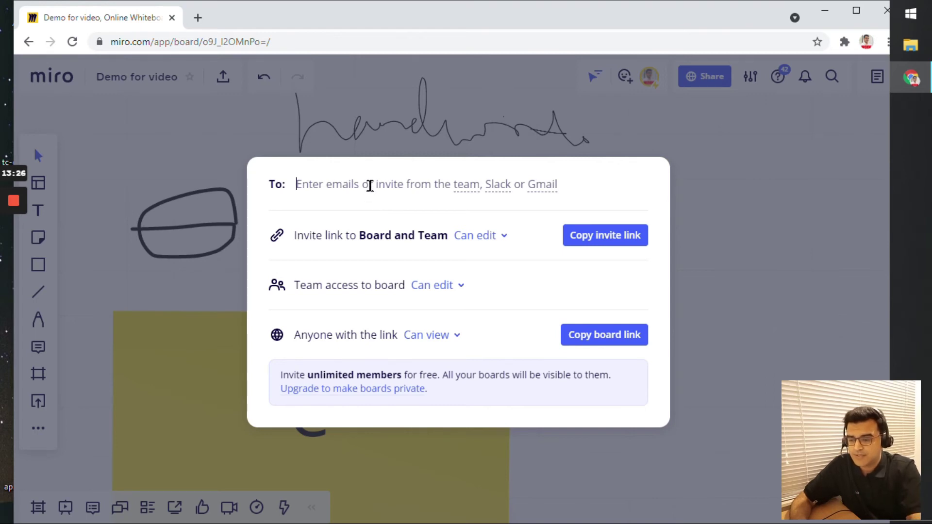
Step: Invite the suggested contact matching "learnwith" with Can edit access, and accept the framed start view for newly invited members
type("learnwi")
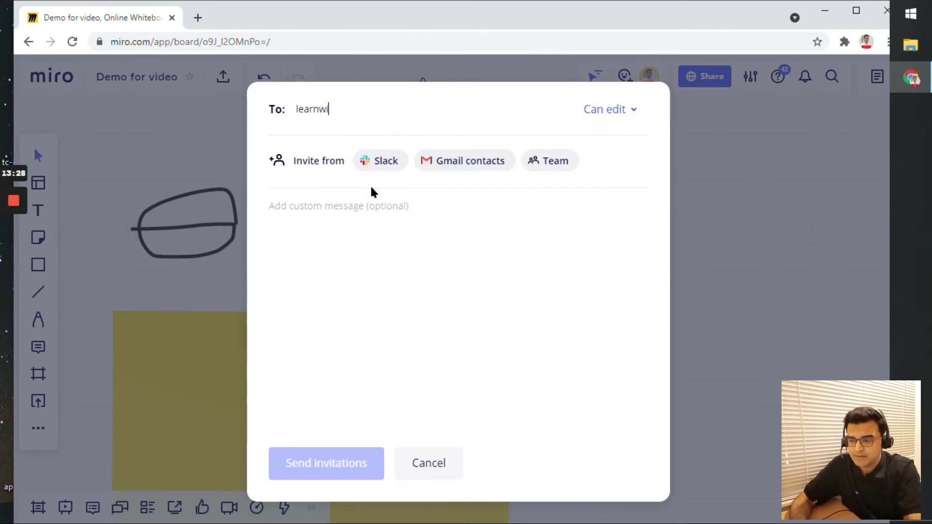
type("th")
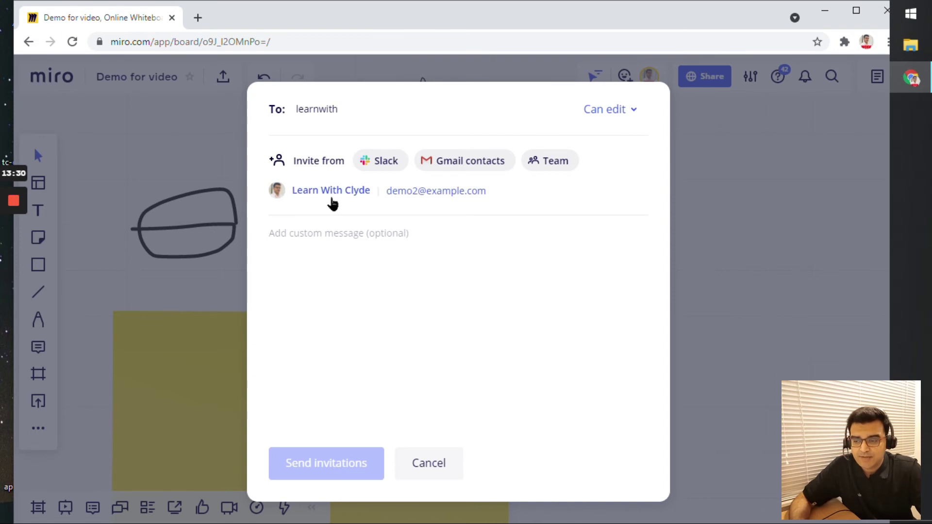
left_click(333, 198)
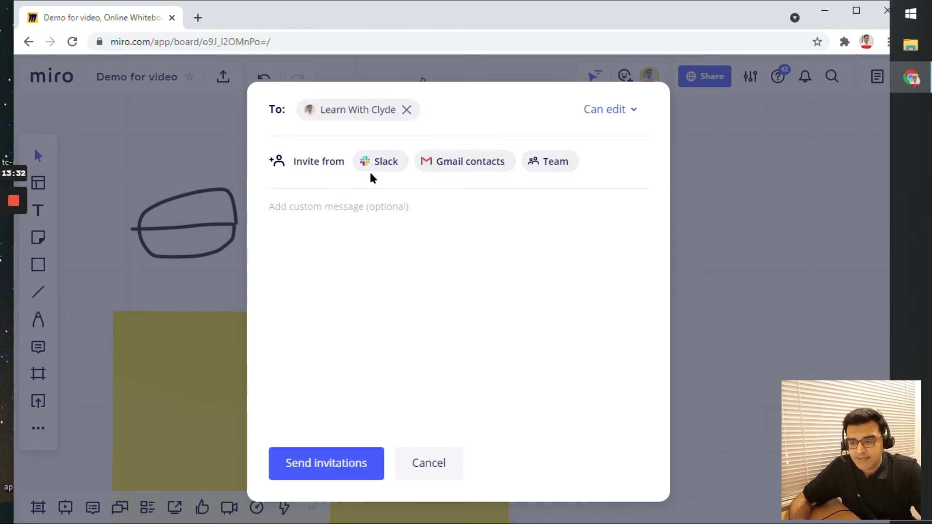
left_click(350, 467)
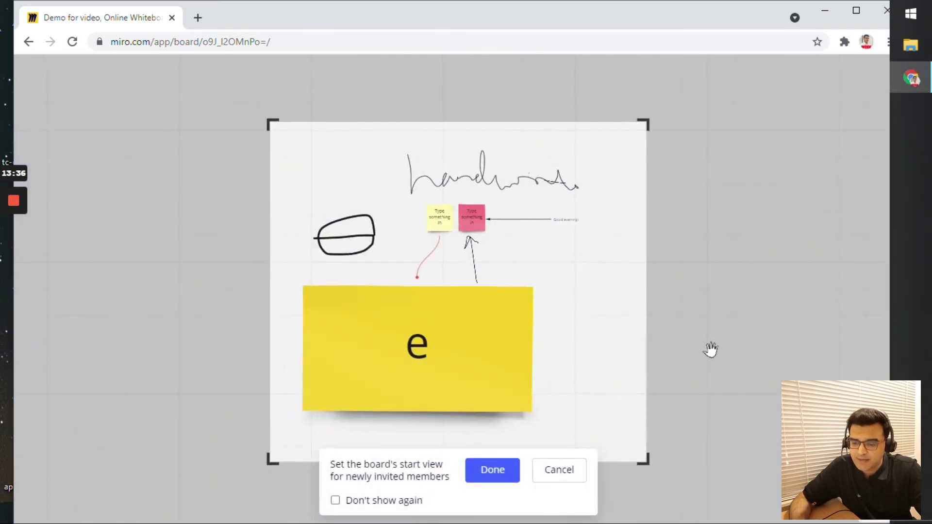
left_click(500, 477)
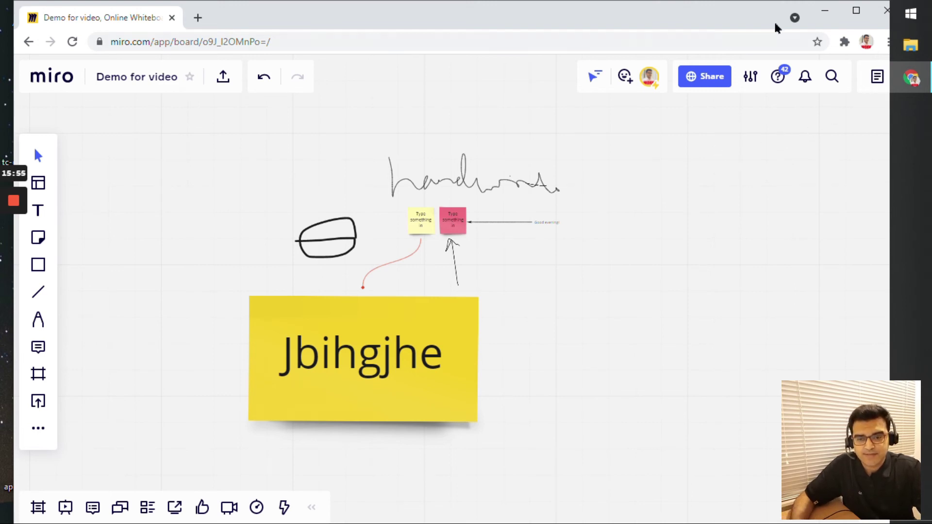
Step: Open the board's note and maximize the browser window
left_click_drag(747, 15, 723, 21)
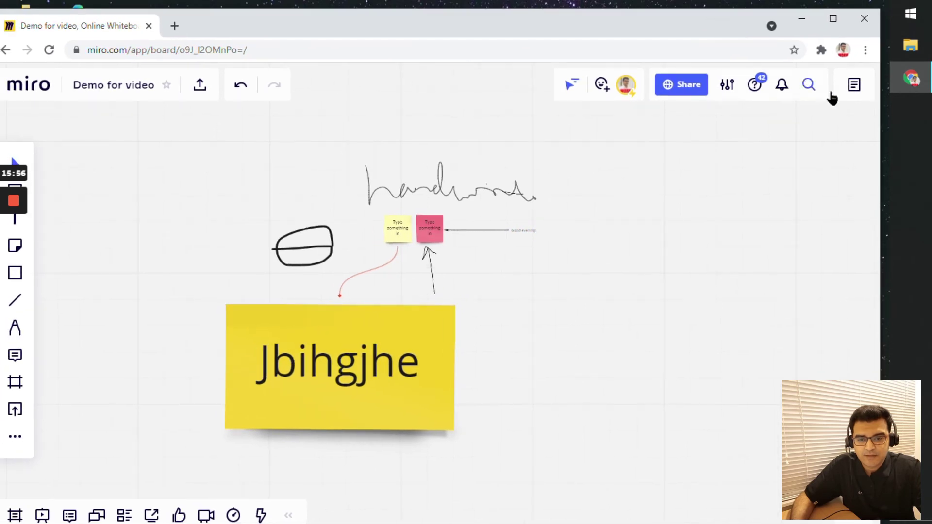
left_click(855, 86)
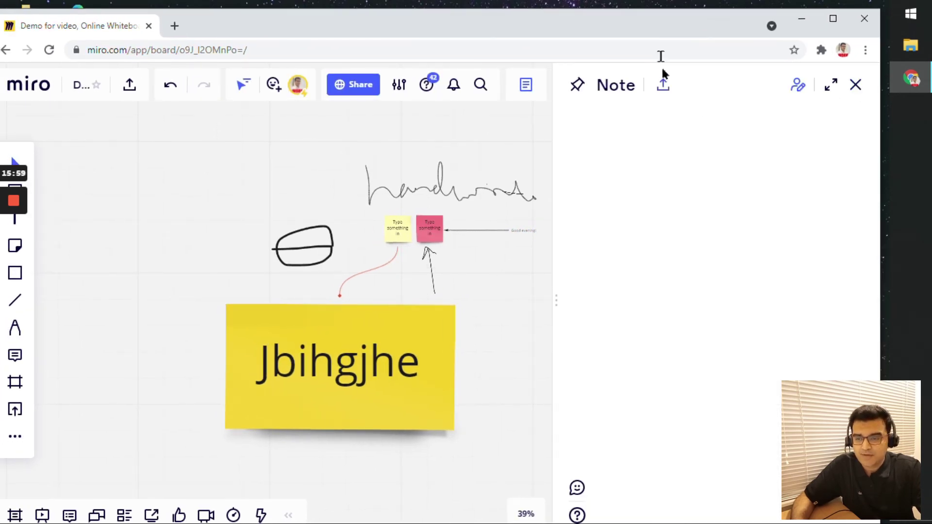
double_click(677, 33)
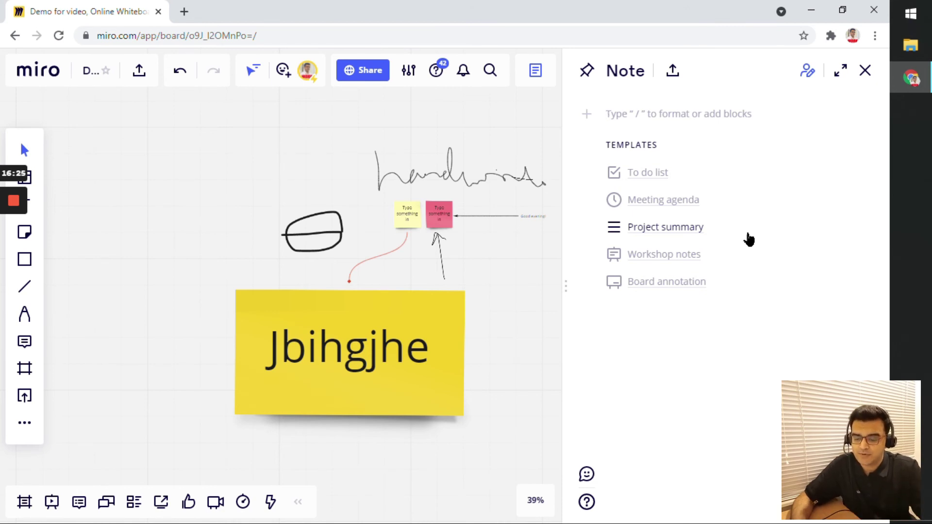
Step: Add a Heading 1 block reading "Background" at the start of the note, followed by a new line
type("/")
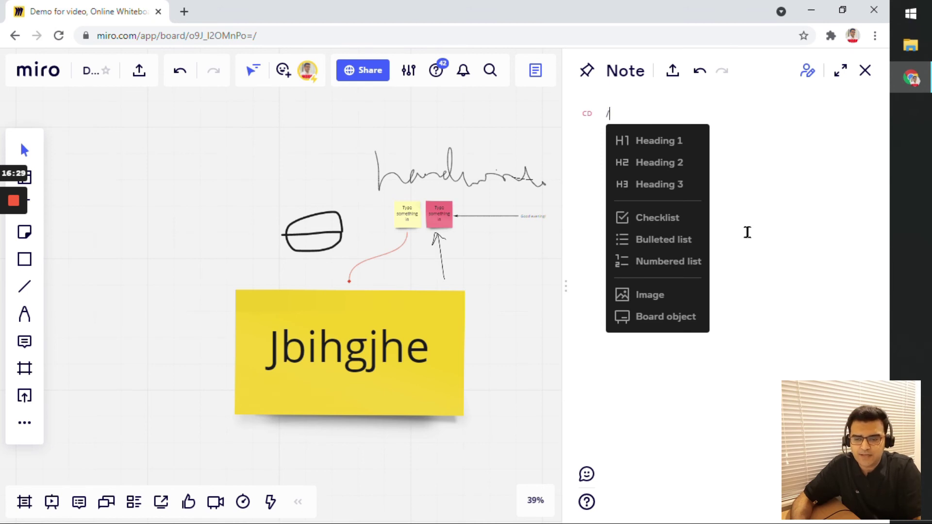
key("Down")
key("Down")
key("Down")
key("Down")
key("Down")
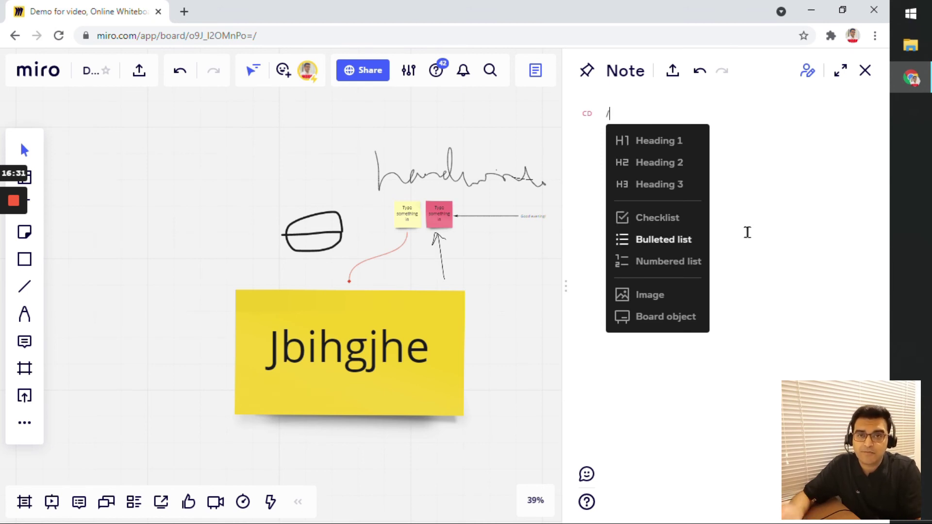
key("Up")
key("Up")
key("Up")
key("Up")
key("Return")
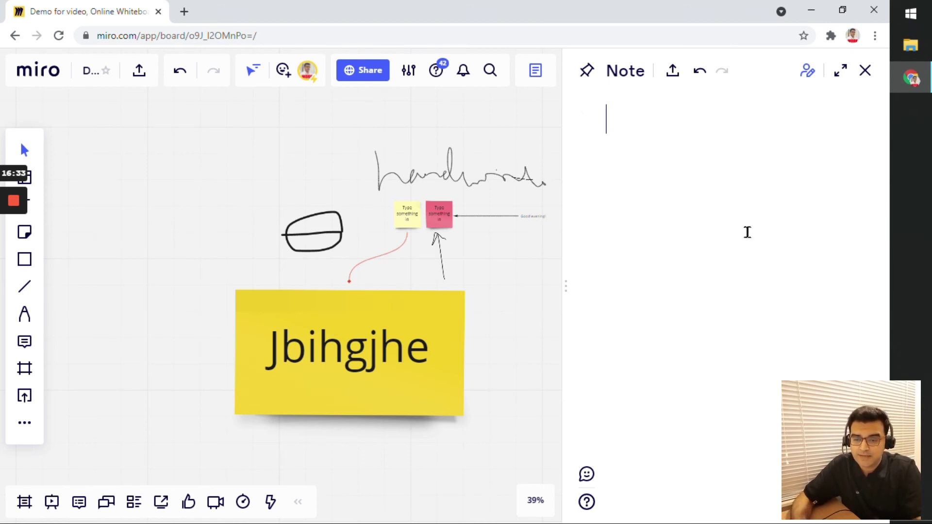
type("Back")
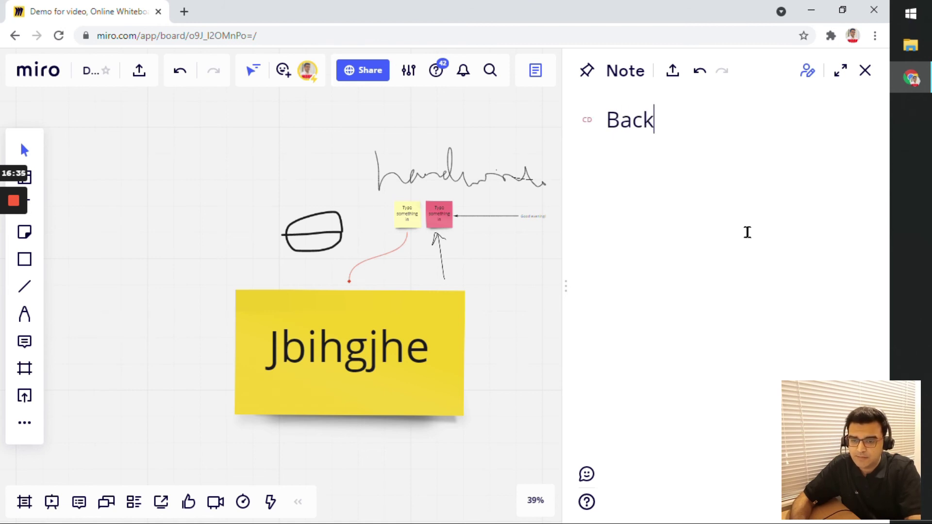
type("ground")
key("Return")
type("/")
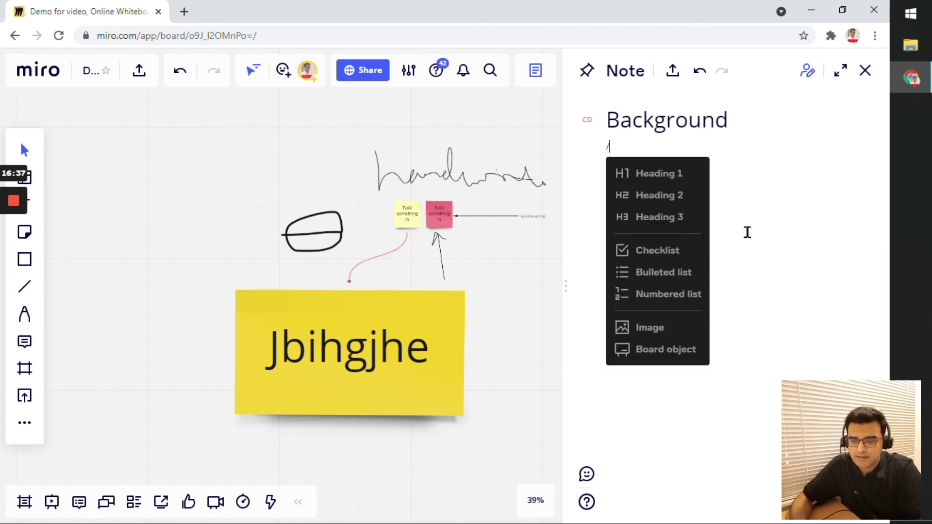
key("Down")
key("Down")
key("Down")
key("Down")
key("Down")
key("Down")
key("Down")
key("Down")
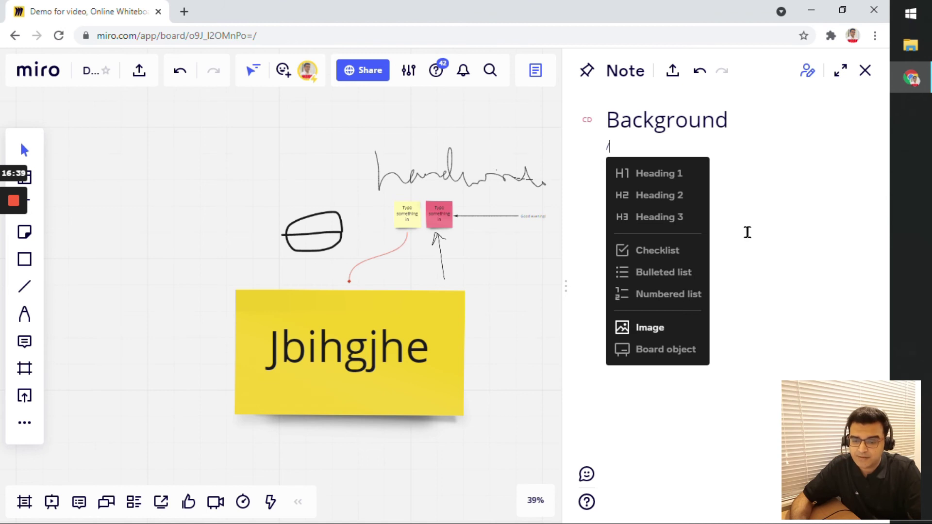
key("Up")
key("Up")
key("Up")
key("Up")
key("BackSpace")
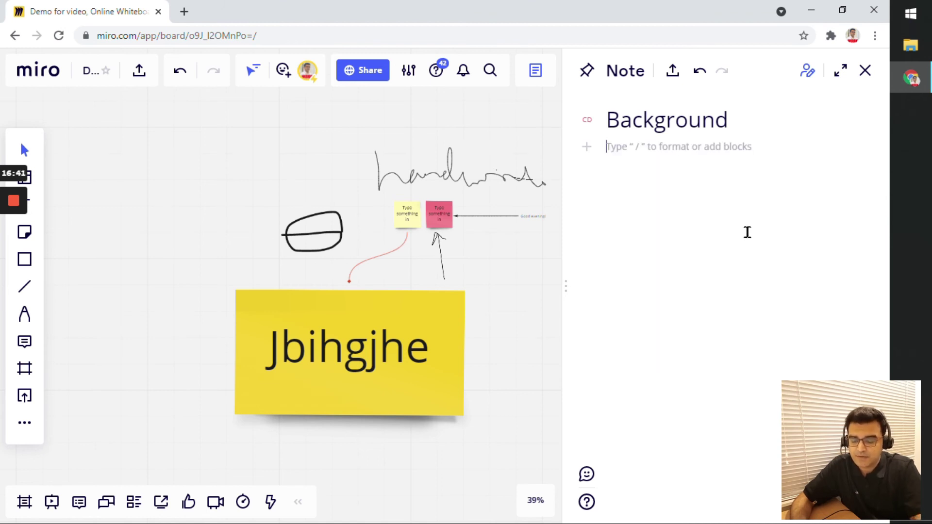
Step: Write "Regular background notes for this board." as plain text under the Background heading
type("Reg")
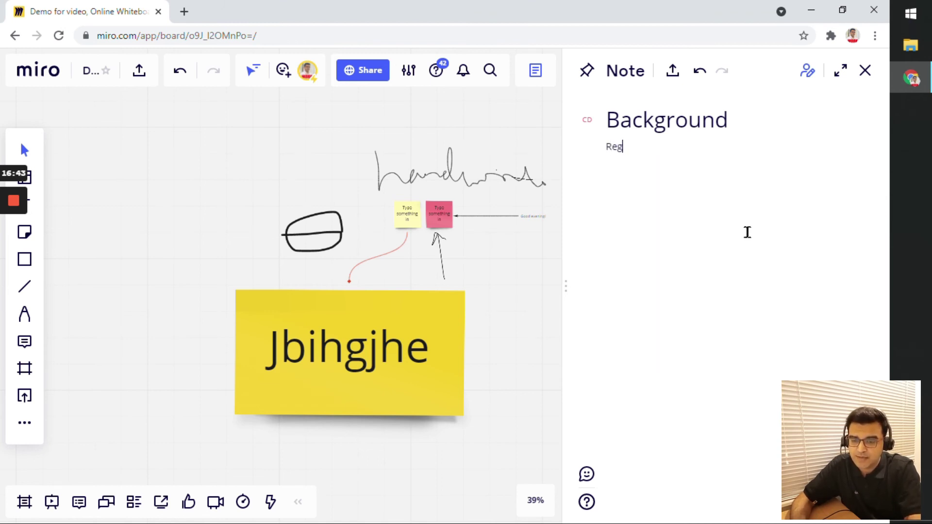
type("ular background no")
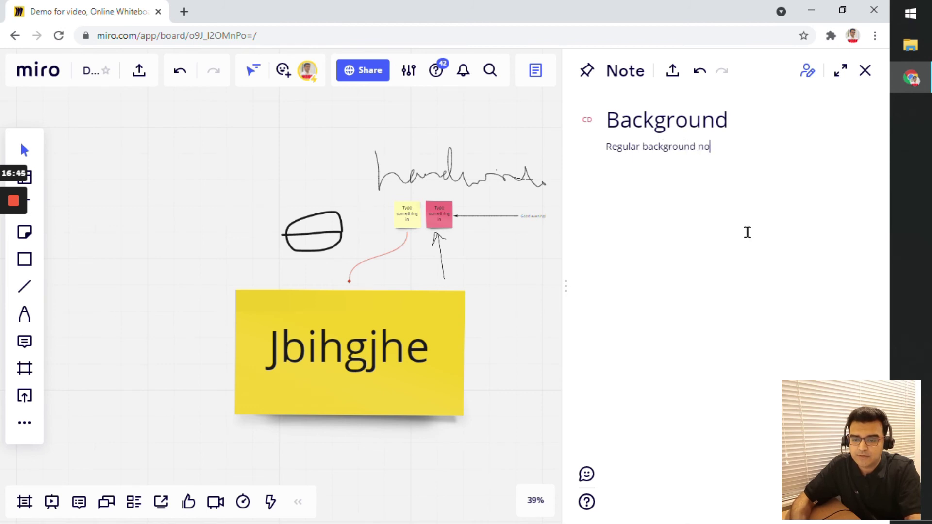
type("tes for this board.")
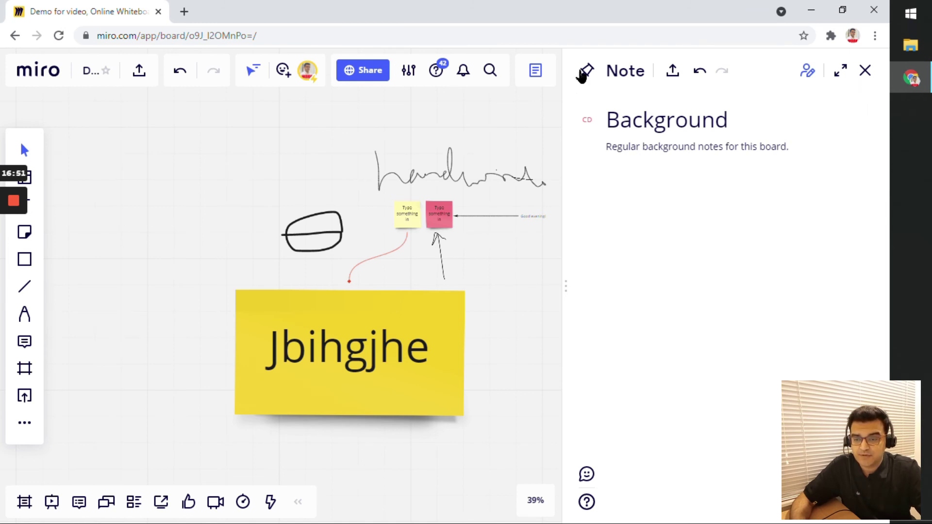
Step: Close the board's note, reopen it to check the saved text, close it again and restore the browser window's smaller size
left_click(864, 71)
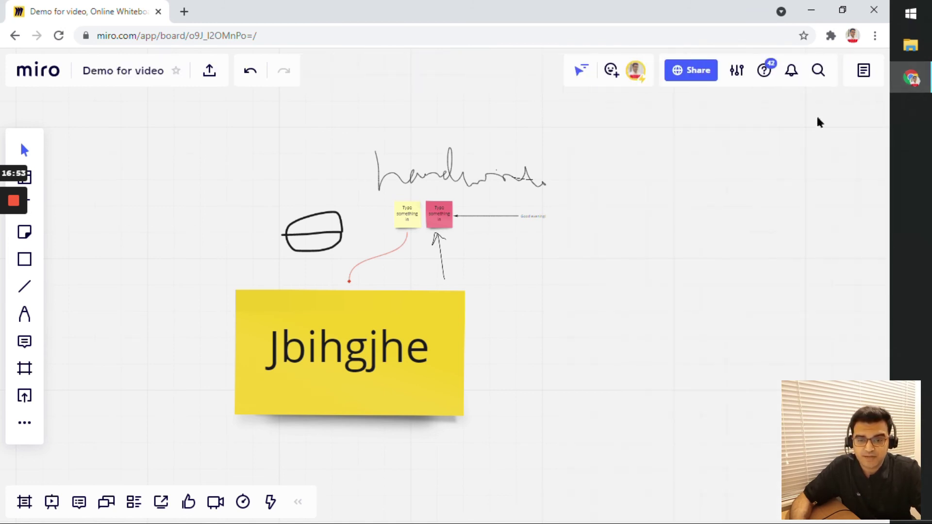
left_click(864, 73)
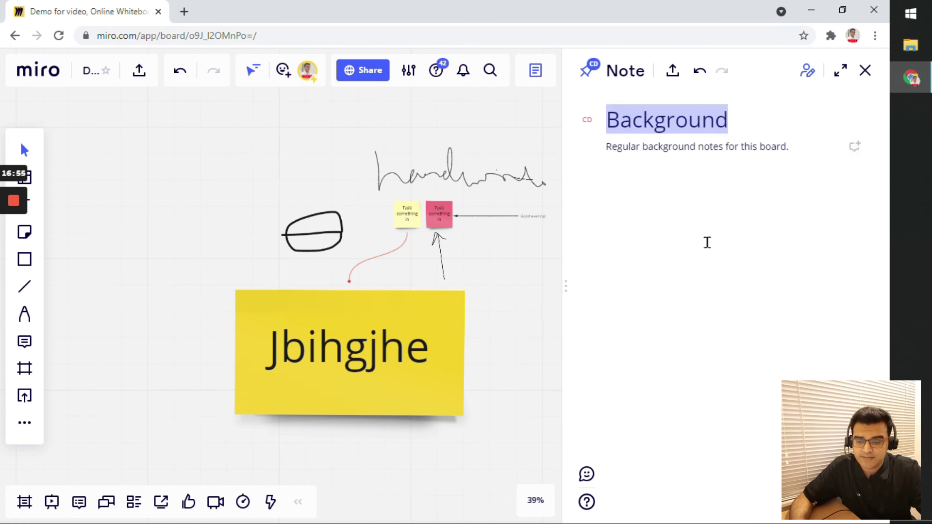
left_click(865, 74)
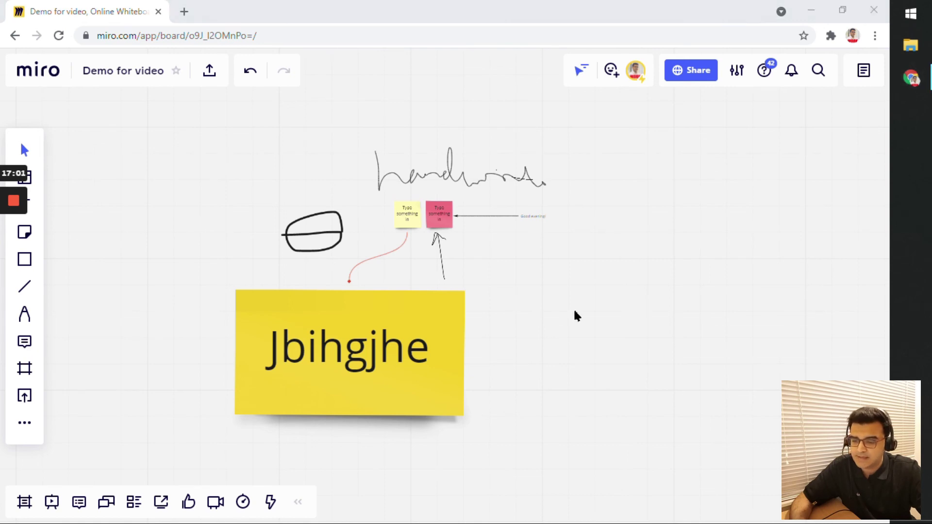
left_click_drag(538, 22, 552, 25)
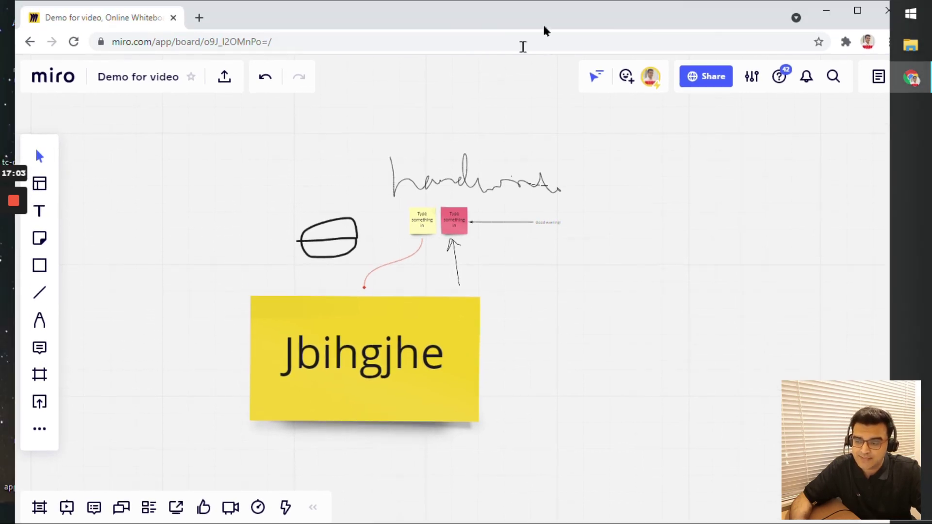
Step: Place a comment reading "Add some comment" on the empty canvas above and to the right of the large "Jbihgjhe" sticky note
left_click(41, 345)
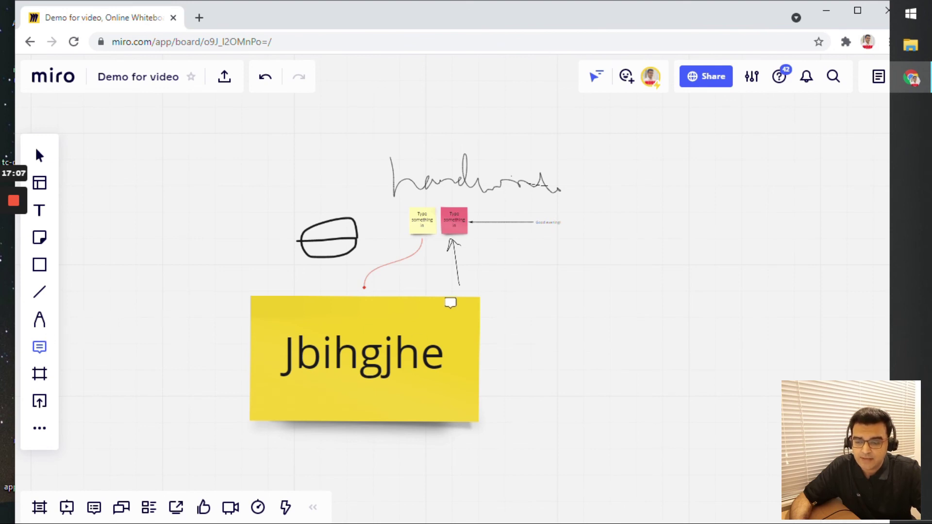
left_click(452, 308)
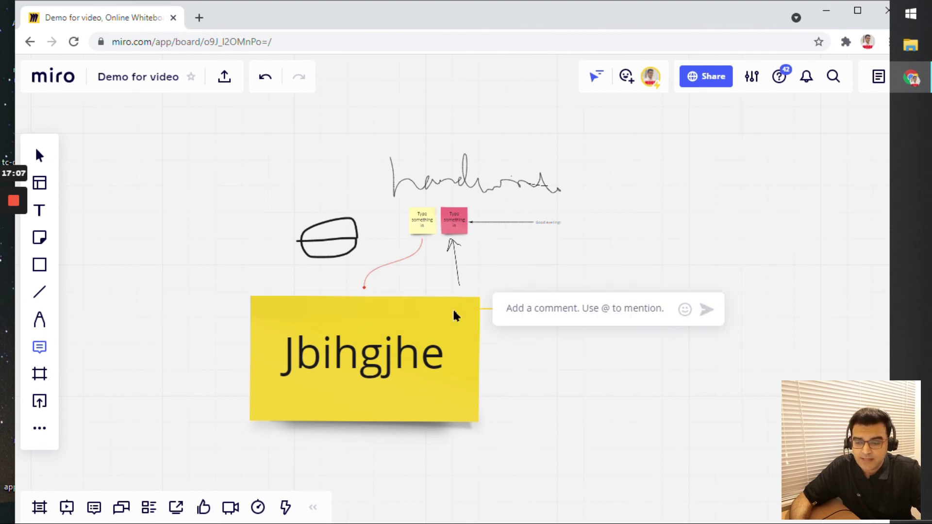
left_click(601, 245)
left_click(593, 274)
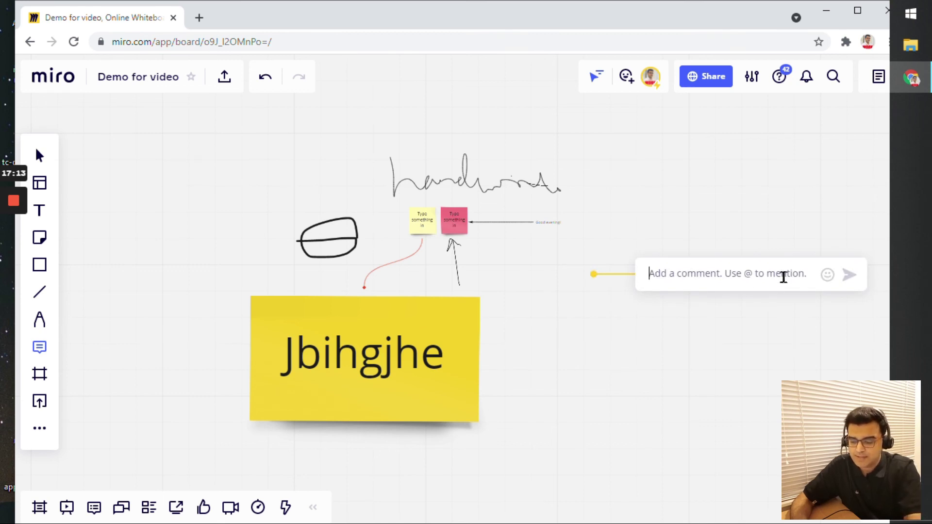
type("Add oms")
key("BackSpace")
key("BackSpace")
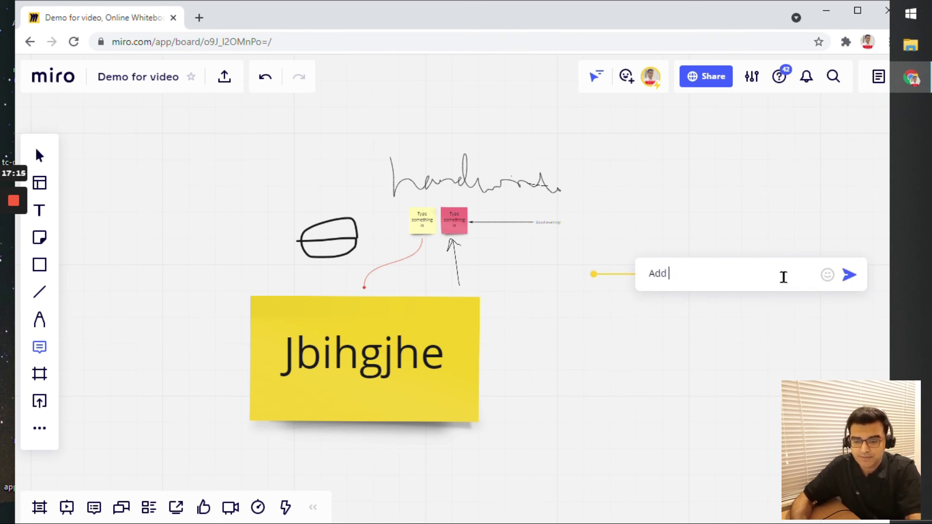
type("some comment")
key("Return")
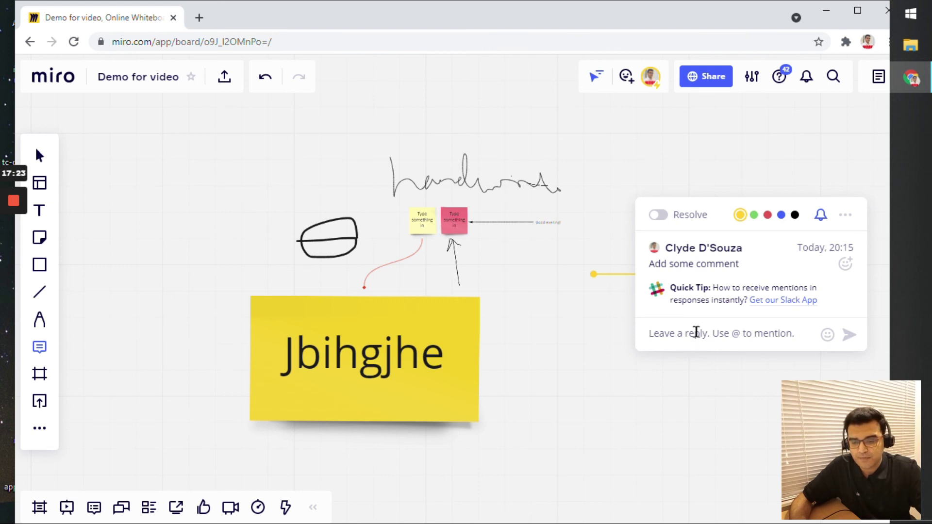
Step: Reply to the comment with "look at this comment", mentioning the other team member, and mark the thread as resolved
type("@learn")
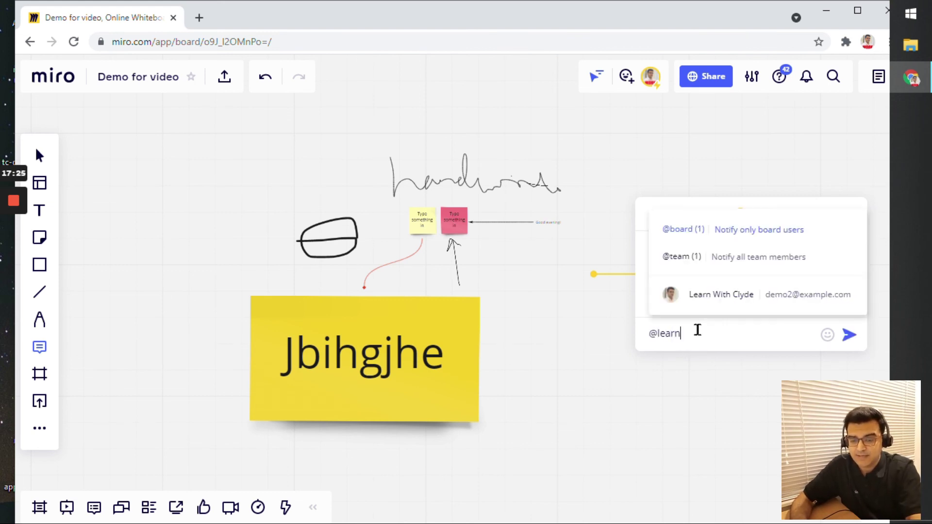
left_click(704, 295)
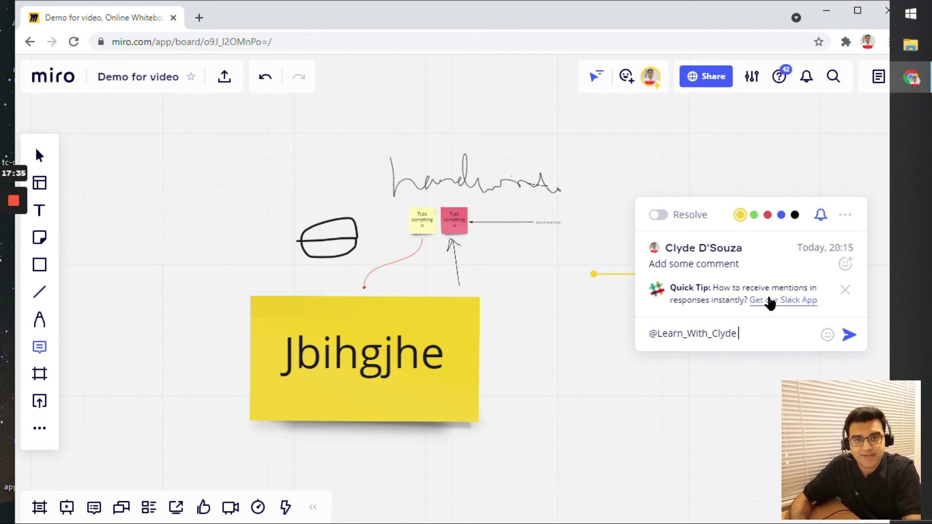
type("lo")
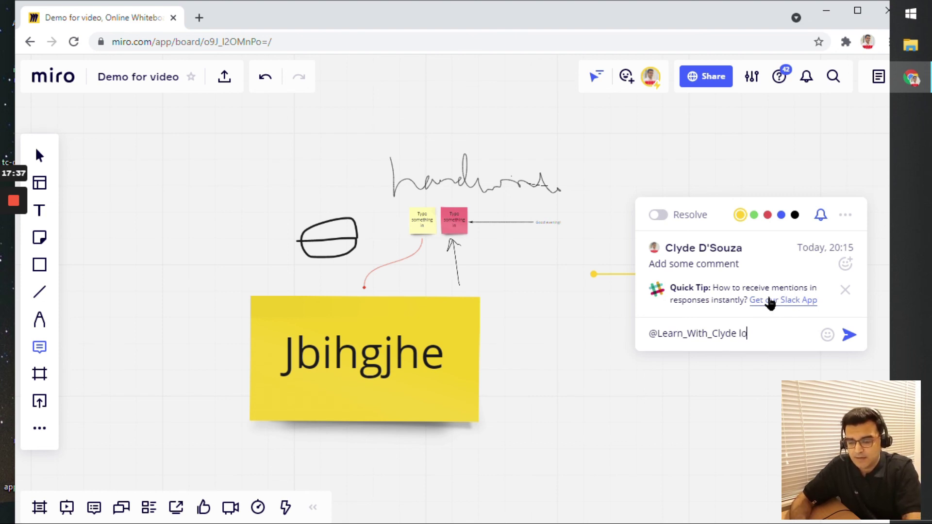
type("ok at this comment")
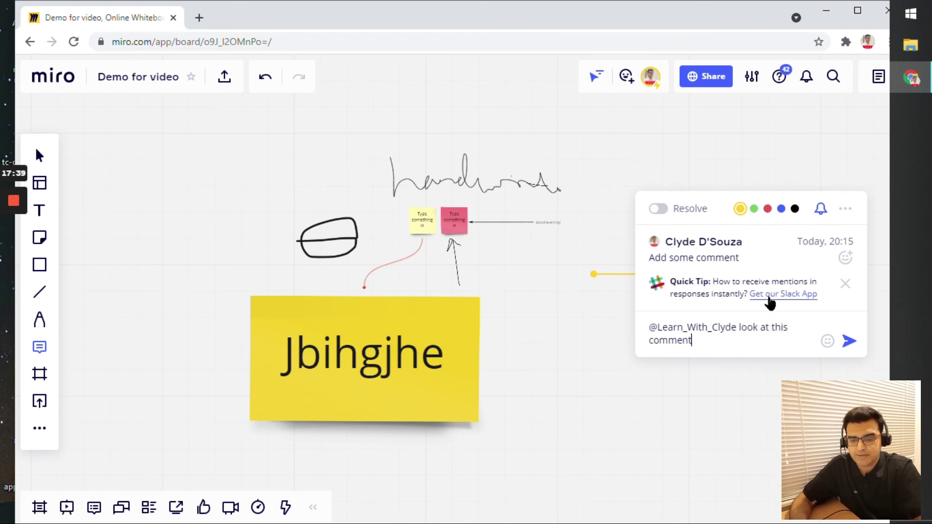
left_click(849, 344)
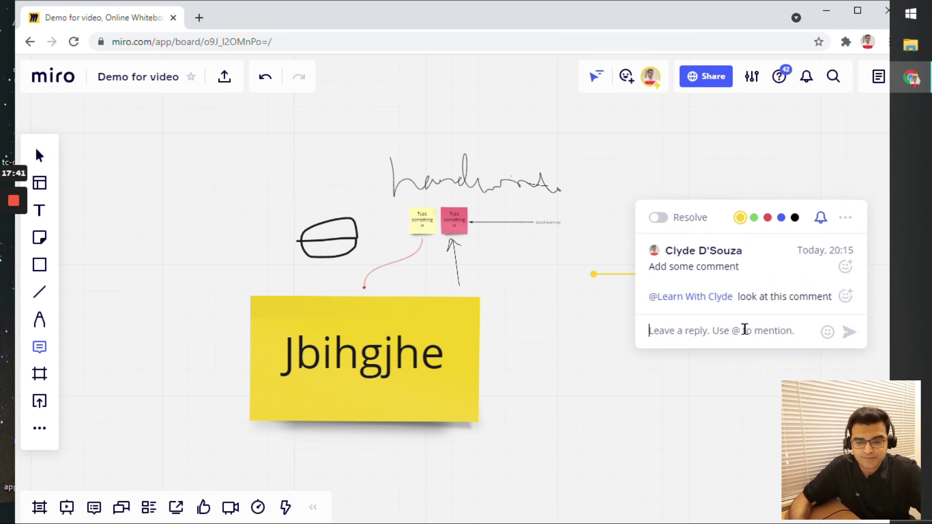
left_click(659, 218)
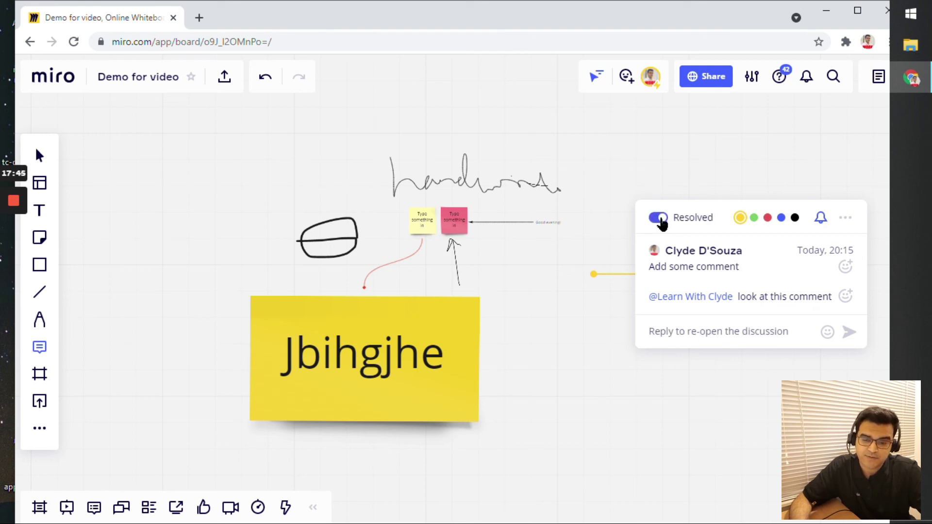
left_click(636, 381)
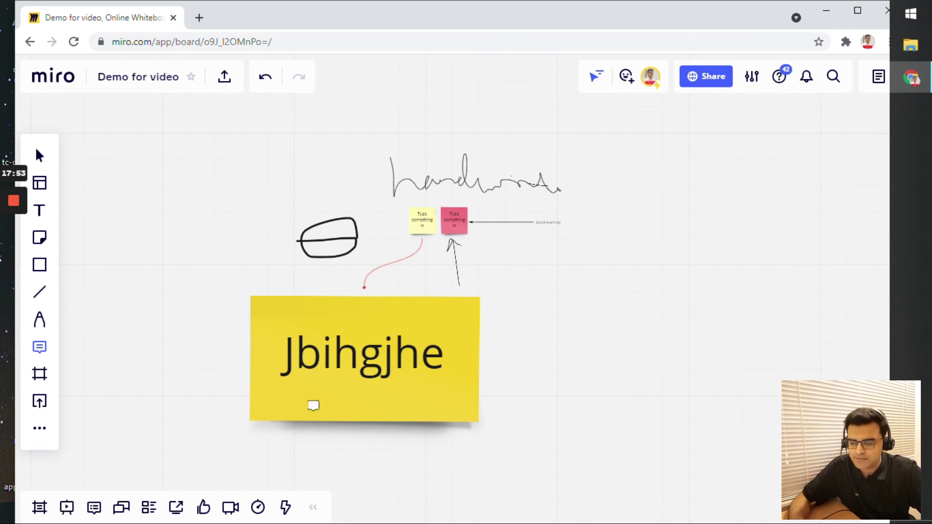
Step: Add a second comment reading "Not resolved" on the empty canvas beside the large "Jbihgjhe" sticky note and reply "v" to it
left_click(597, 338)
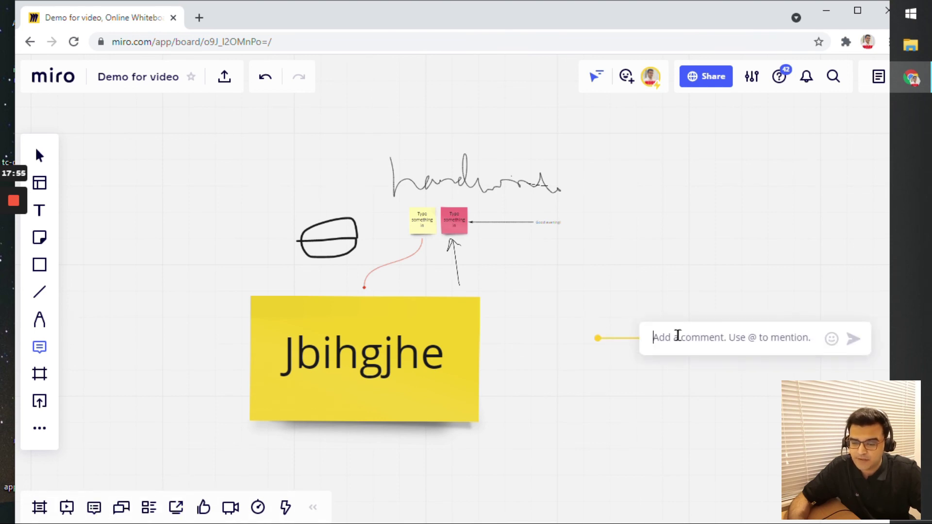
type("Not resolved")
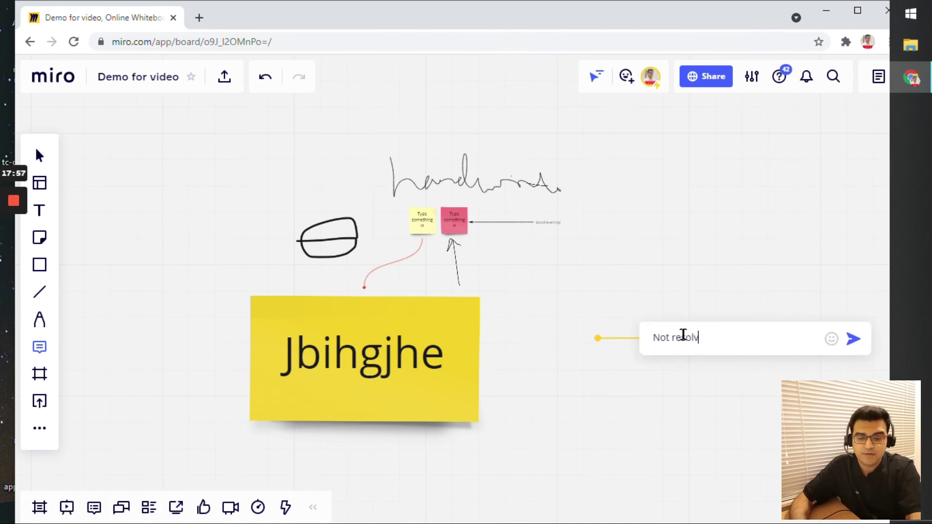
left_click(853, 338)
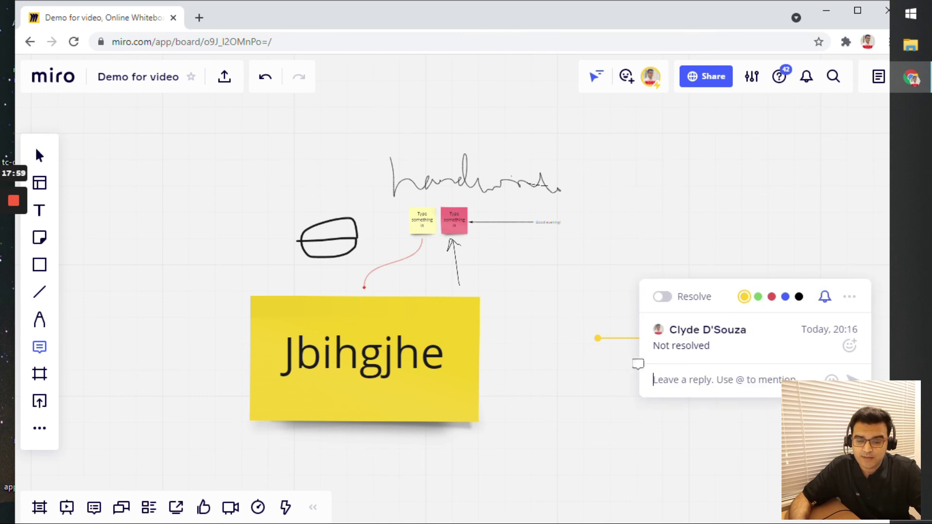
type("v")
key("Return")
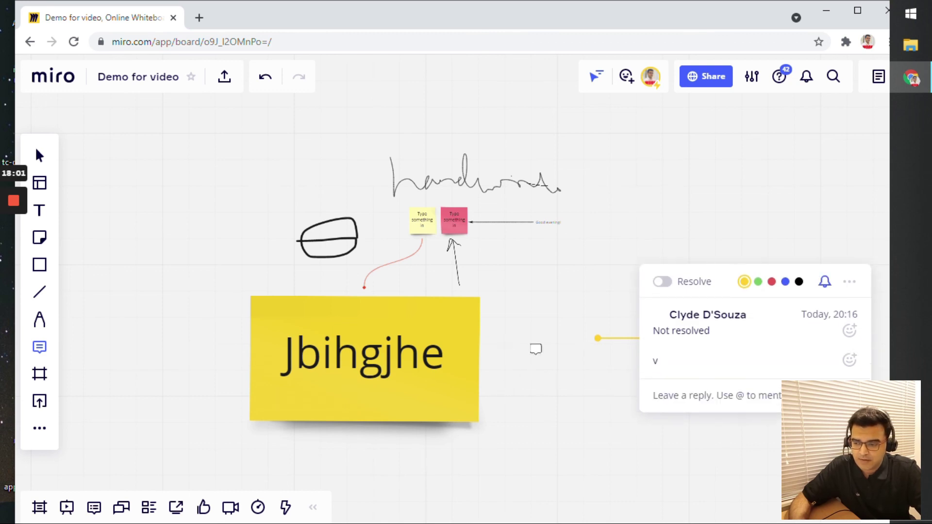
Step: Close the open comment thread and move its marker slightly closer to the large yellow sticky note
left_click(40, 156)
left_click(591, 414)
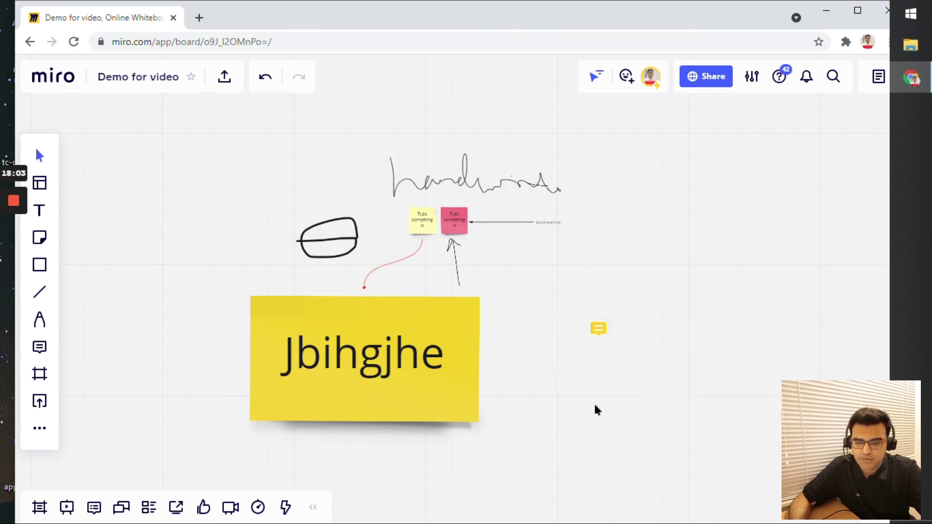
left_click_drag(597, 332, 569, 333)
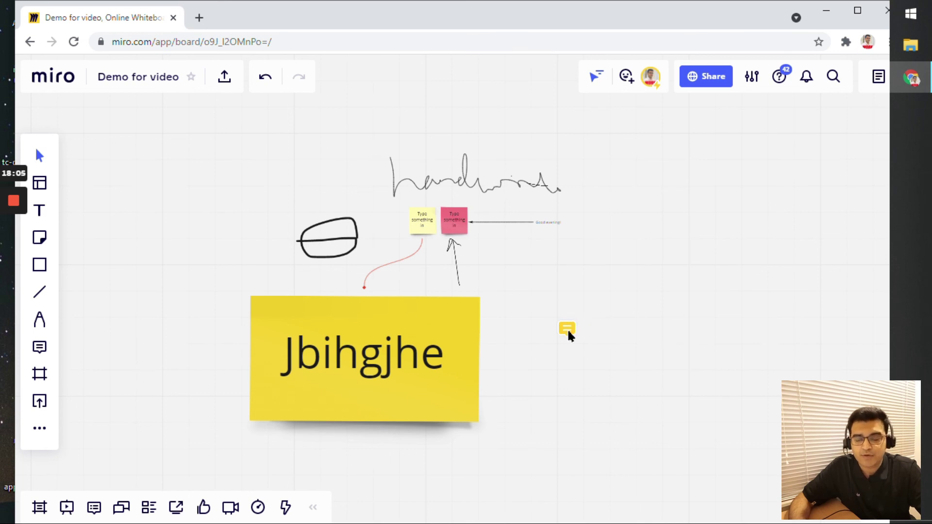
left_click_drag(576, 377, 515, 376)
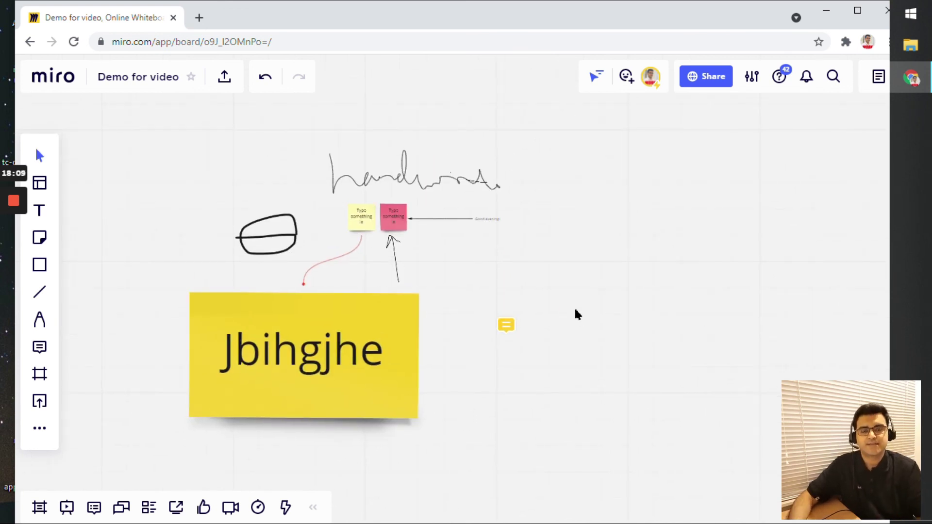